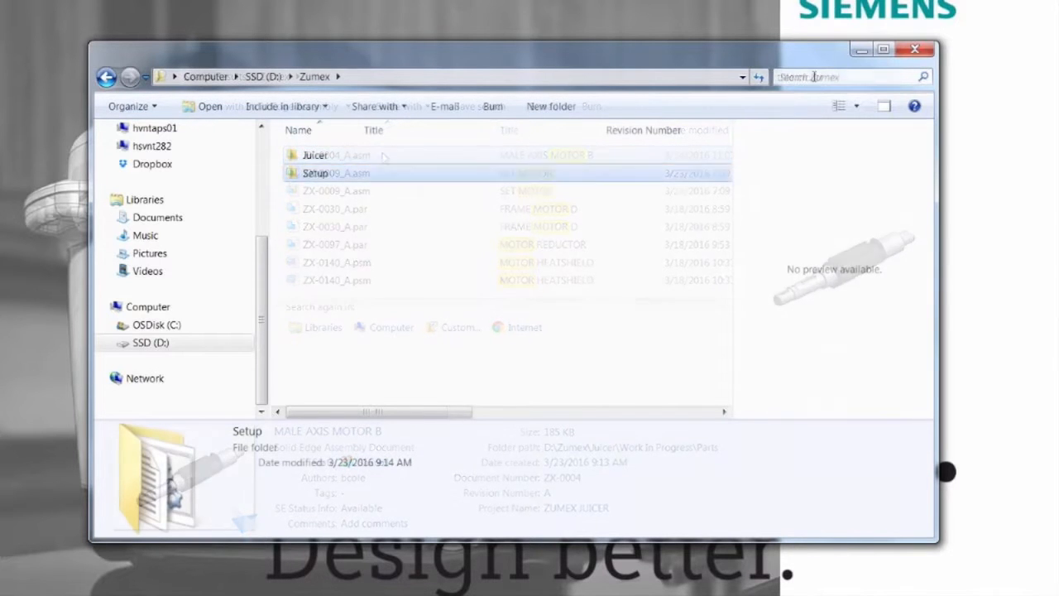
# Step: Search the Zumex folder for files with "motor" in the title and preview the MALE AXIS MOTOR B assembly, ZX-0004_A.asm
pyautogui.click(814, 76)
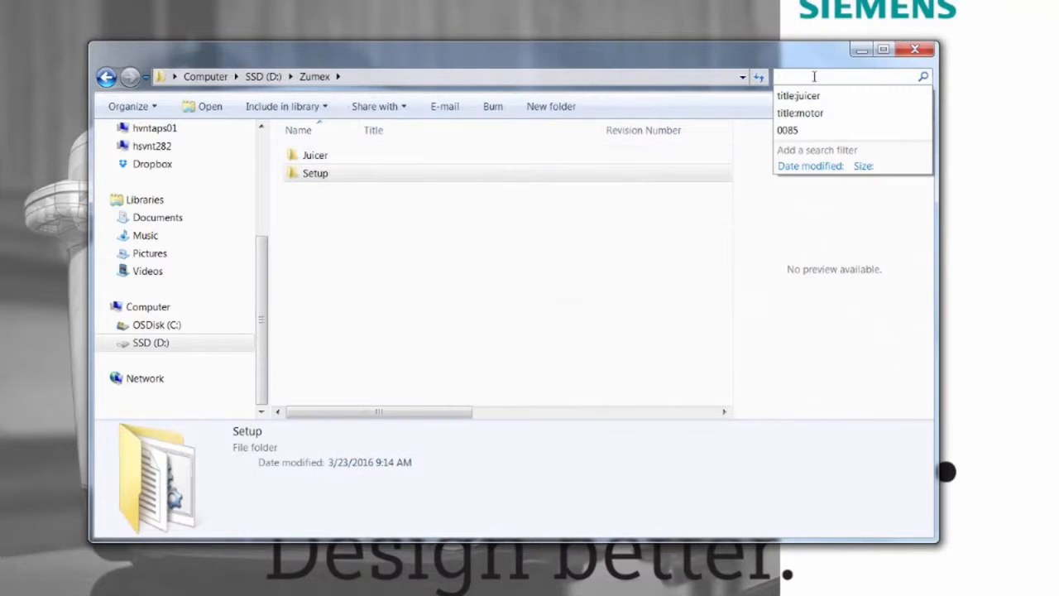
pyautogui.write('title:mot')
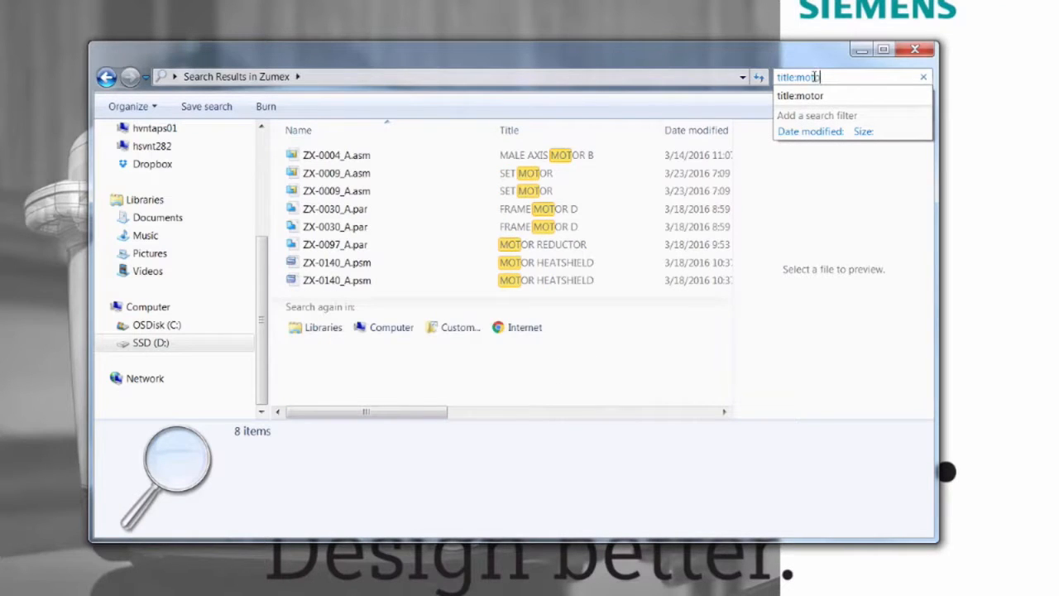
pyautogui.write('or')
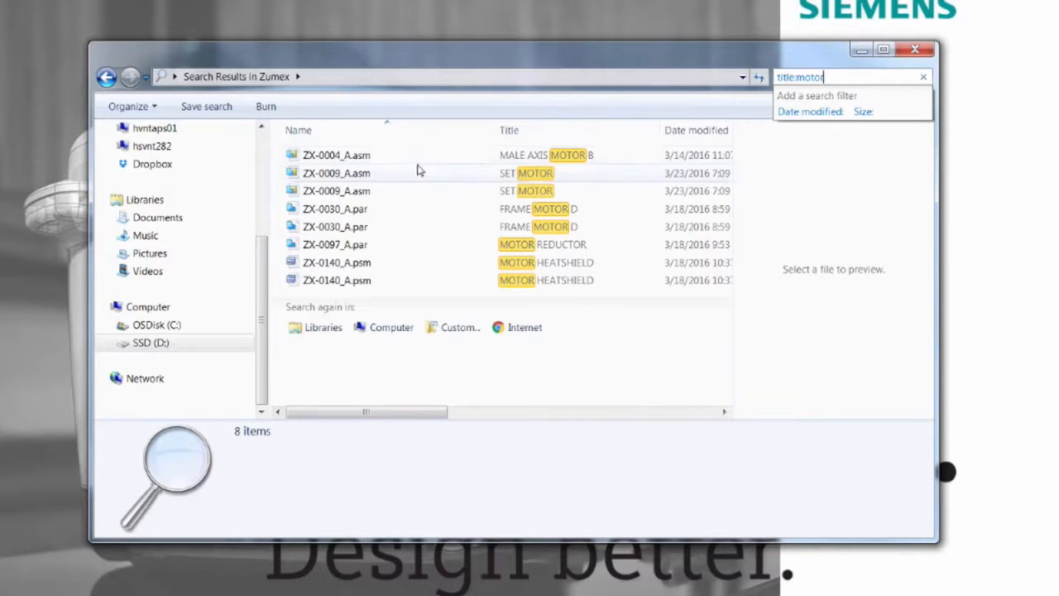
pyautogui.click(383, 156)
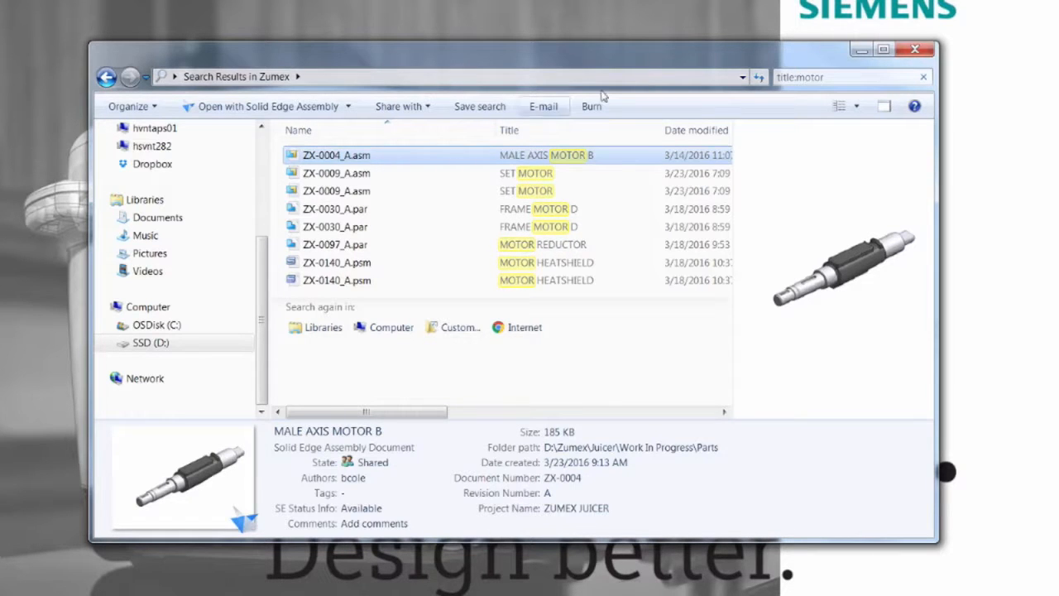
# Step: Search the Zumex folder for files with "juicer" in the title and select the first ZX-0001_A.asm
pyautogui.click(874, 77)
pyautogui.write('title:')
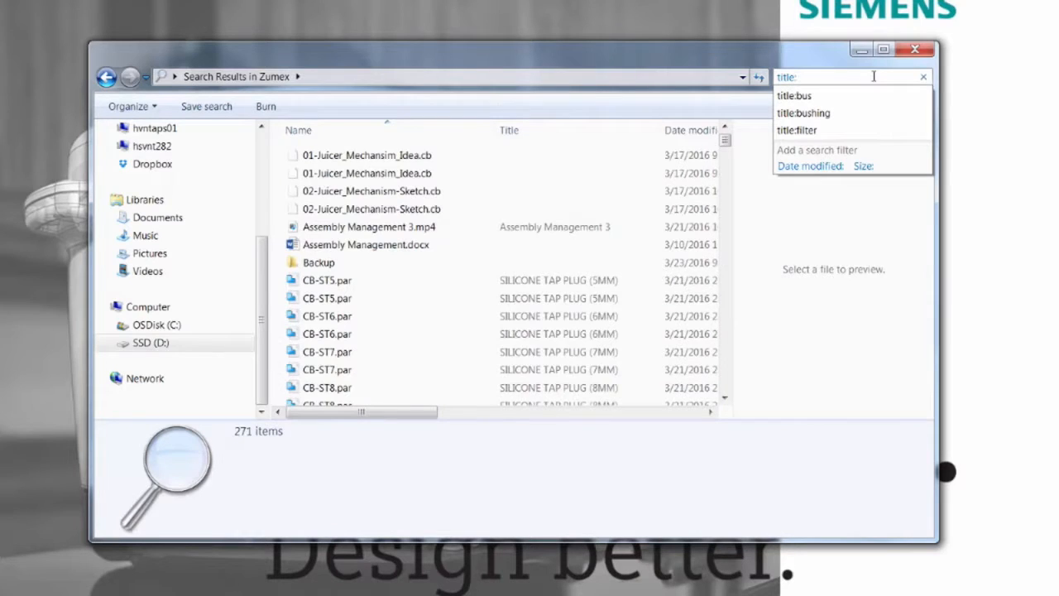
pyautogui.write('ju')
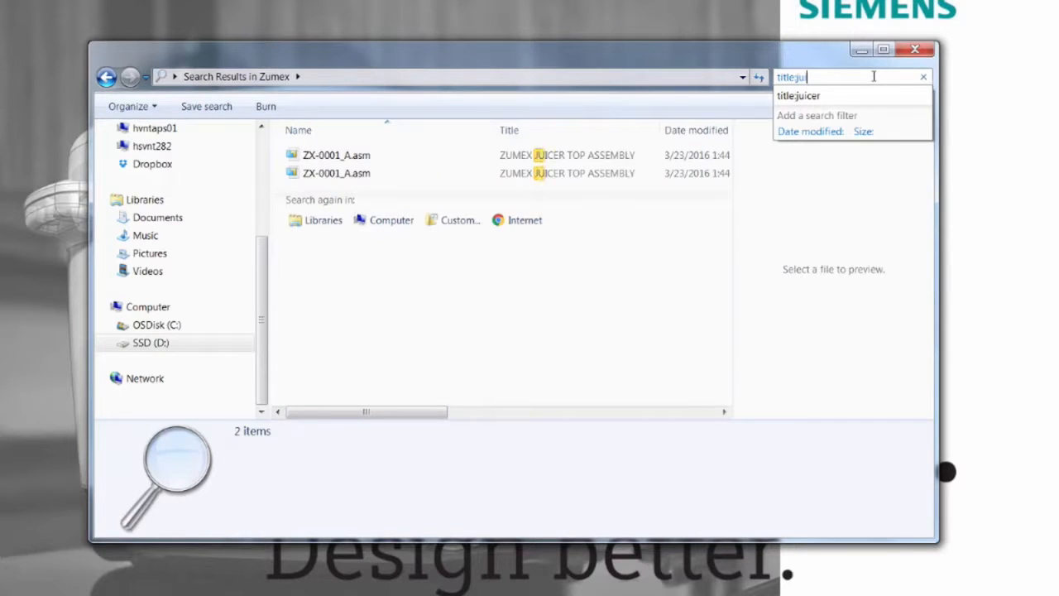
pyautogui.write('icer')
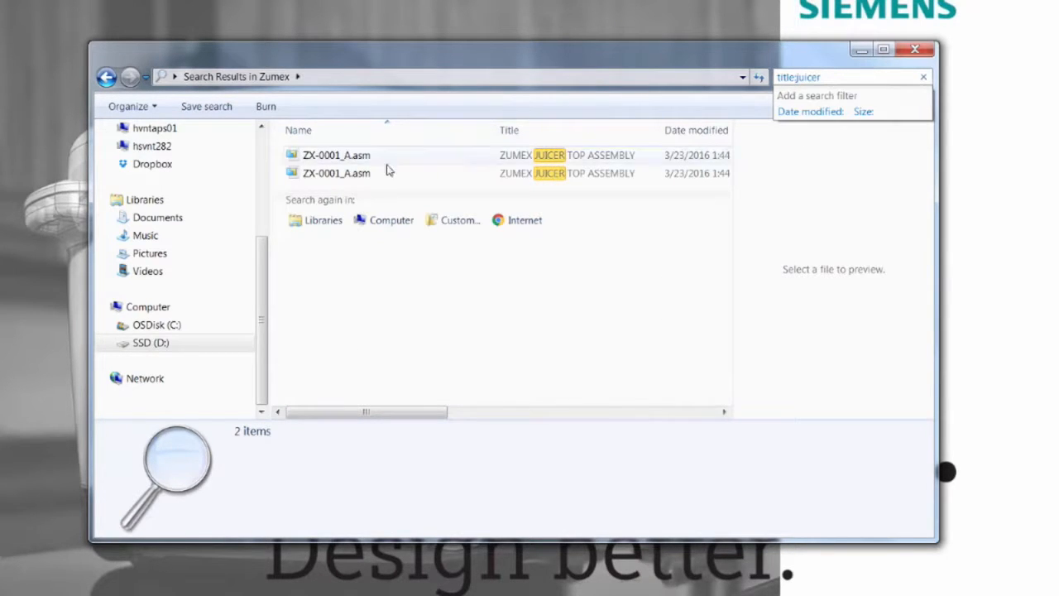
pyautogui.click(378, 157)
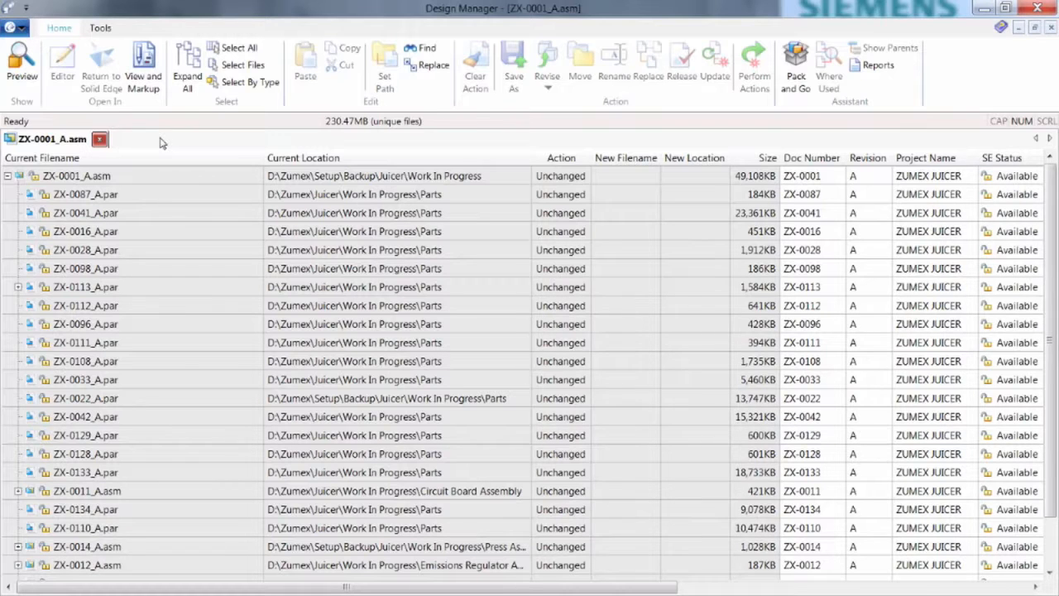
# Step: Open the juicer top assembly ZX-0001 in Solid Edge and edit its press assembly ZX-0014 in place, starting from the tap
pyautogui.click(124, 176)
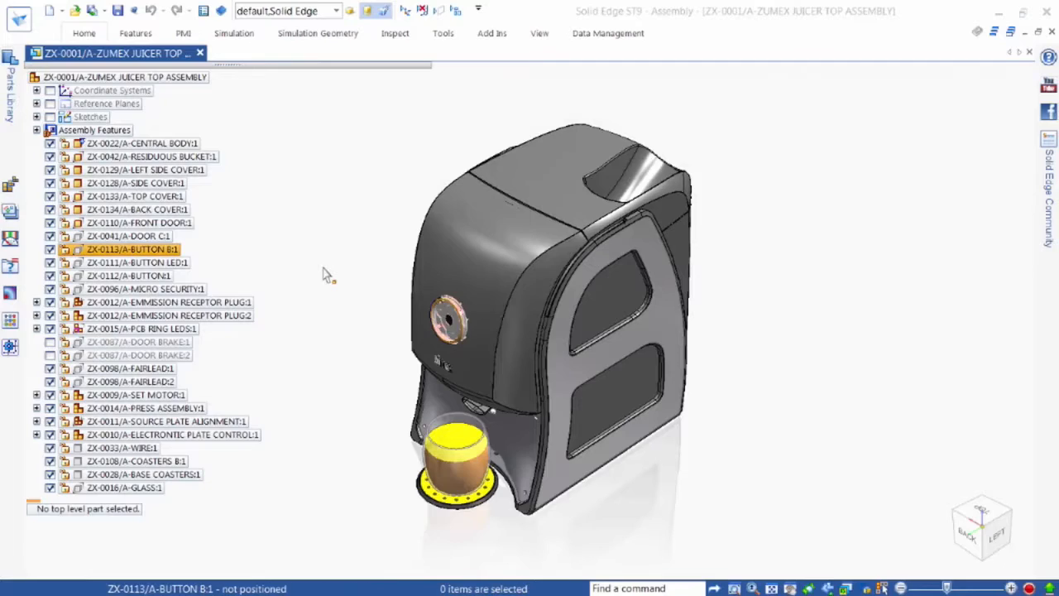
pyautogui.click(147, 255)
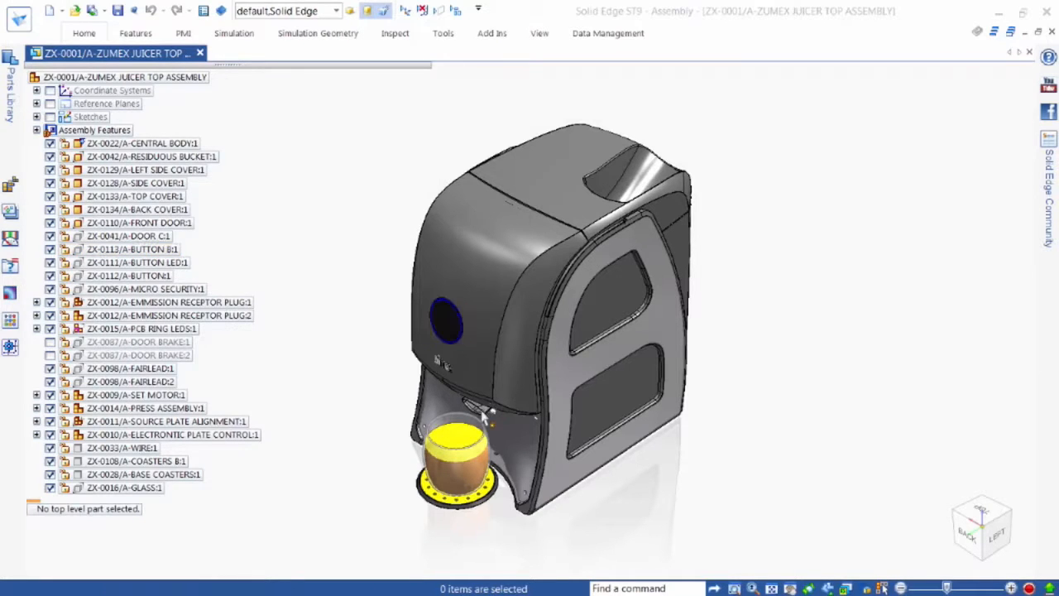
pyautogui.click(483, 416)
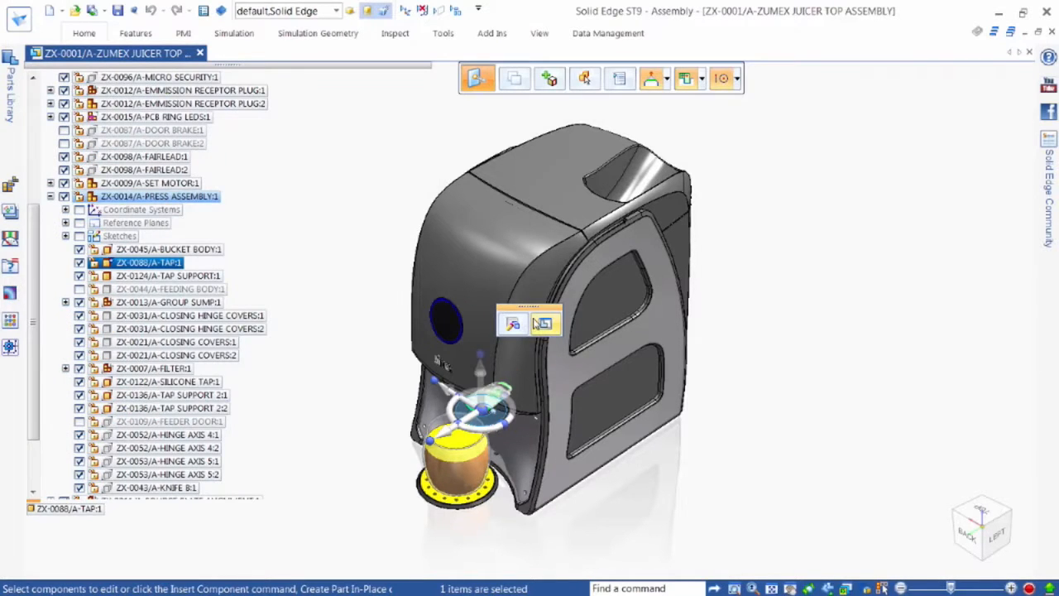
pyautogui.click(212, 204)
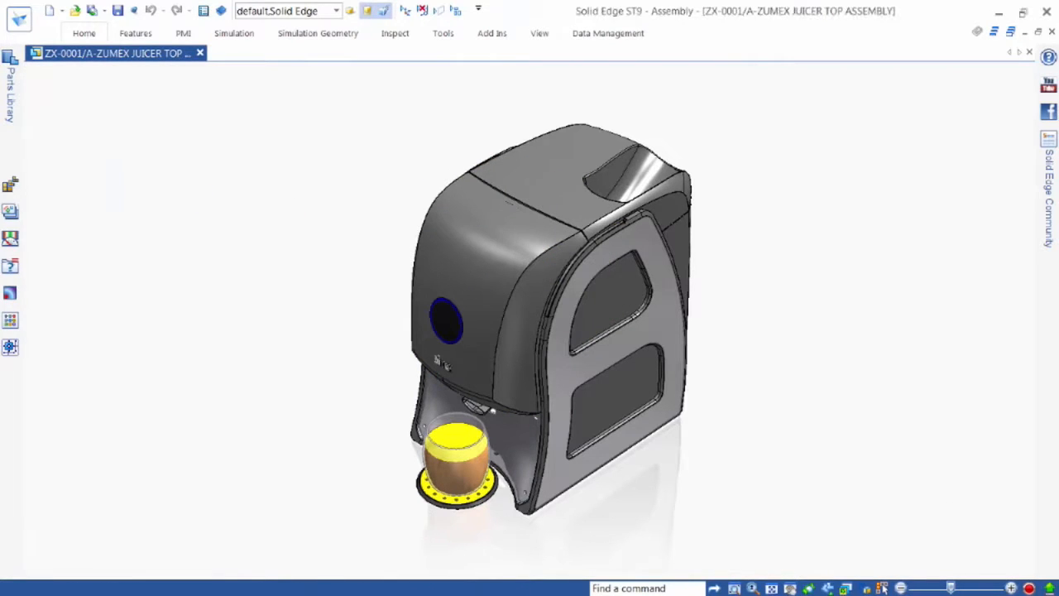
# Step: Apply the Tap Assembly display configuration to the press assembly
pyautogui.click(336, 11)
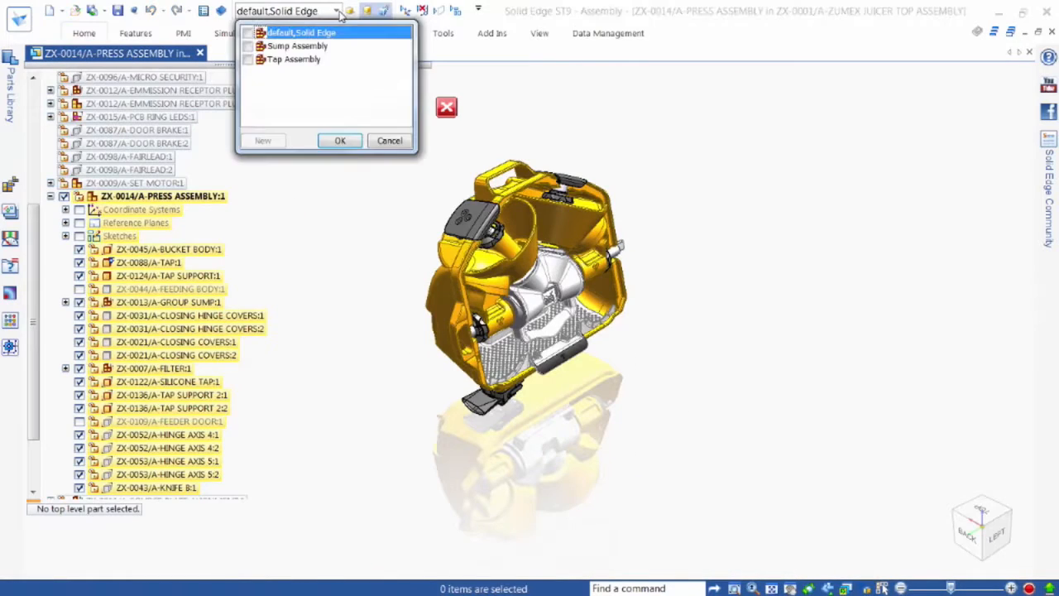
pyautogui.click(293, 60)
pyautogui.click(338, 141)
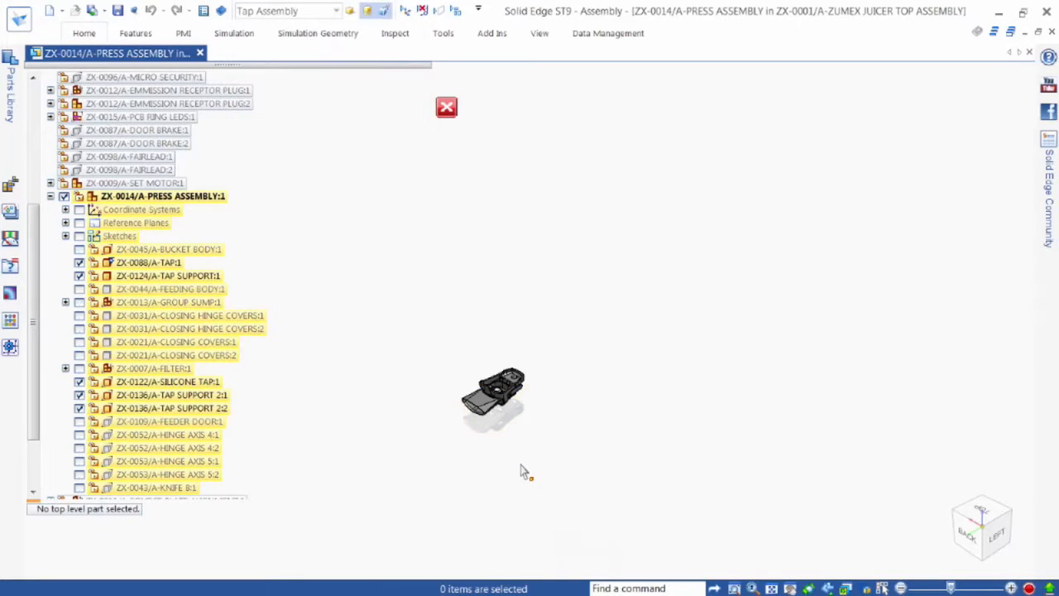
pyautogui.scroll(5, 453, 428)
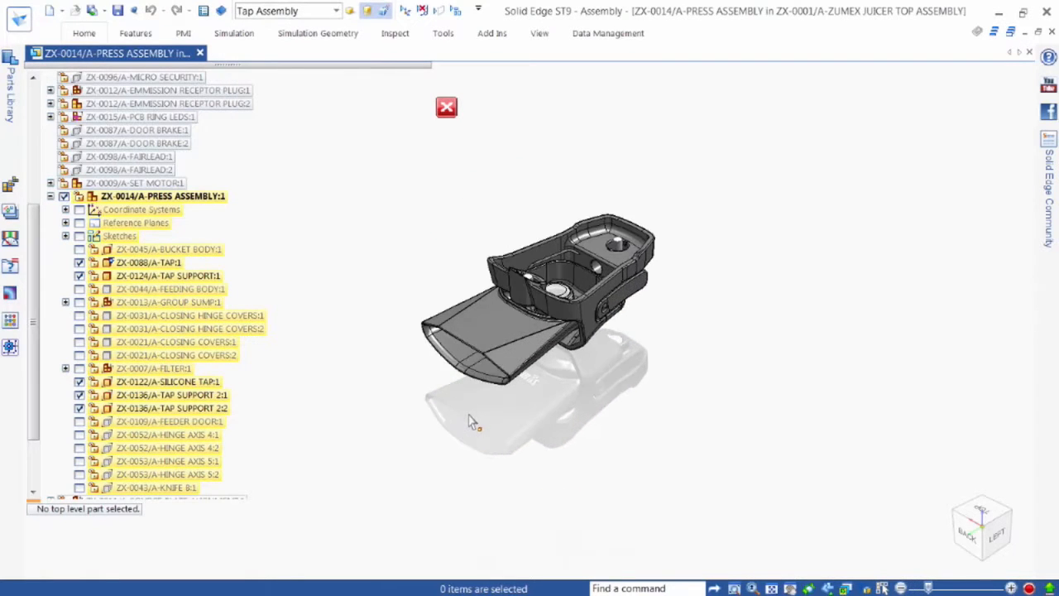
pyautogui.moveTo(453, 428); pyautogui.dragTo(486, 461, button='middle')
# Step: Start a Parts Library search, clear all previous criteria and set the search location to D:\Zumex\
pyautogui.click(11, 120)
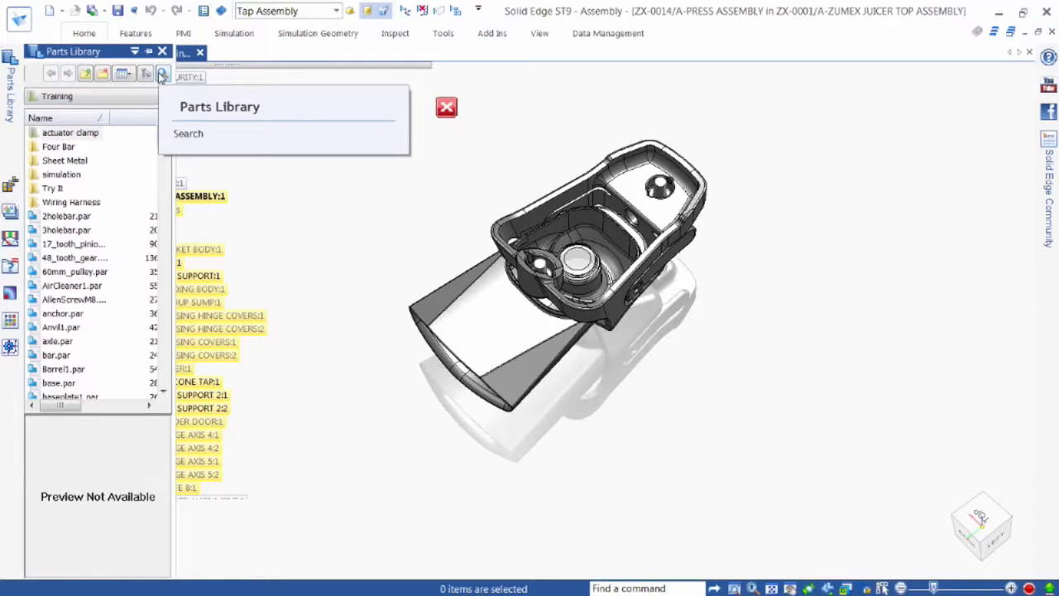
pyautogui.click(162, 75)
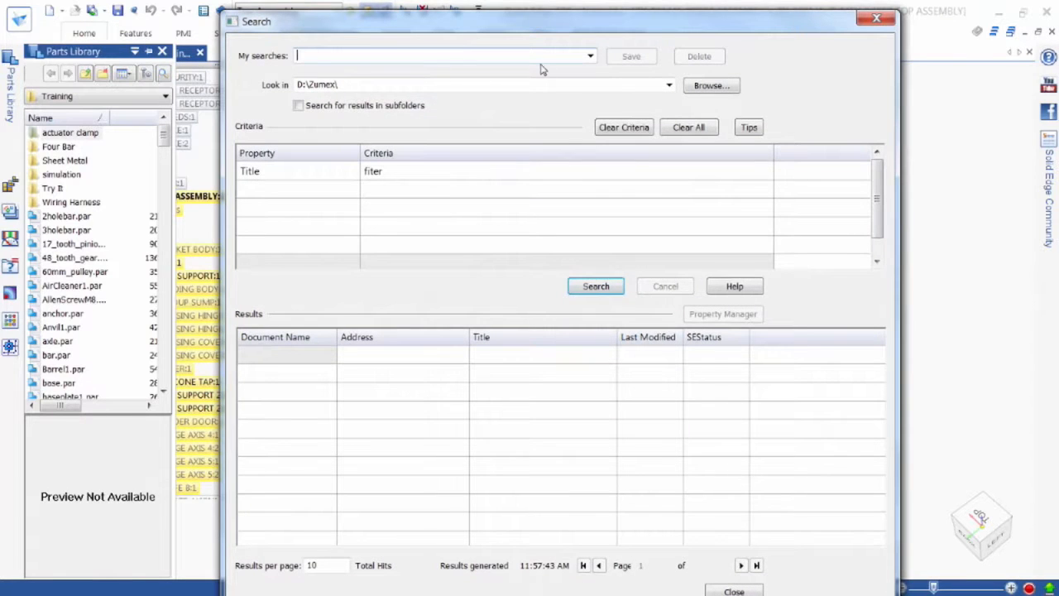
pyautogui.click(688, 126)
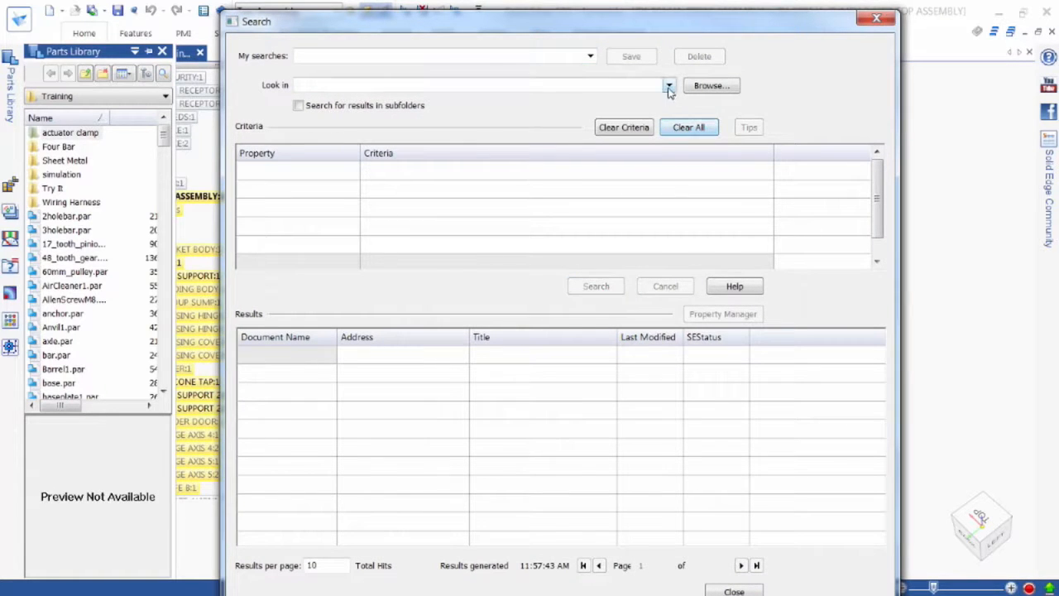
pyautogui.click(669, 88)
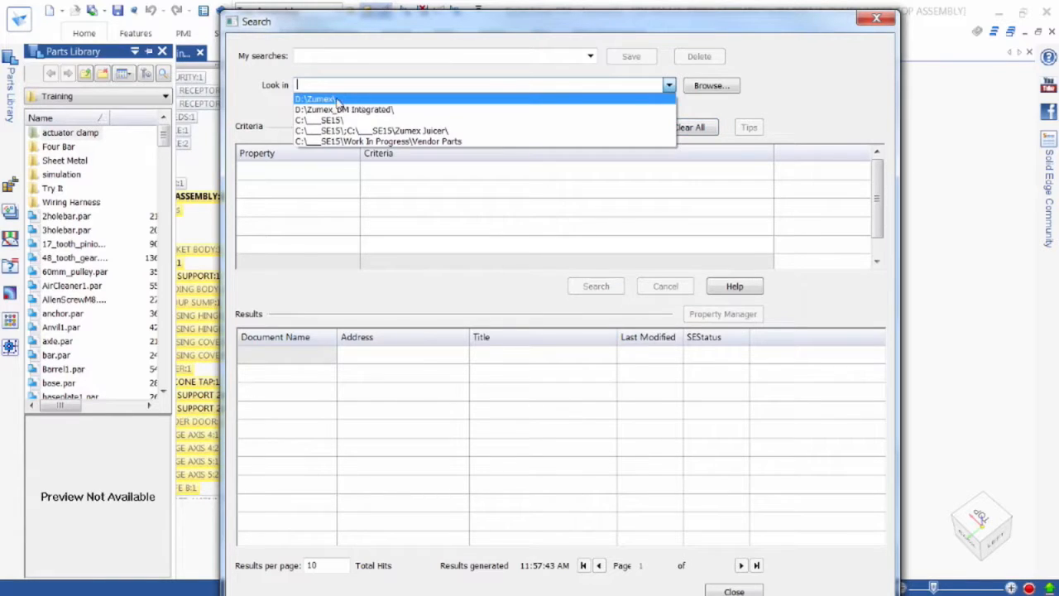
pyautogui.click(336, 100)
# Step: Search for documents whose Vendor property contains "crate"
pyautogui.click(422, 172)
pyautogui.write('C')
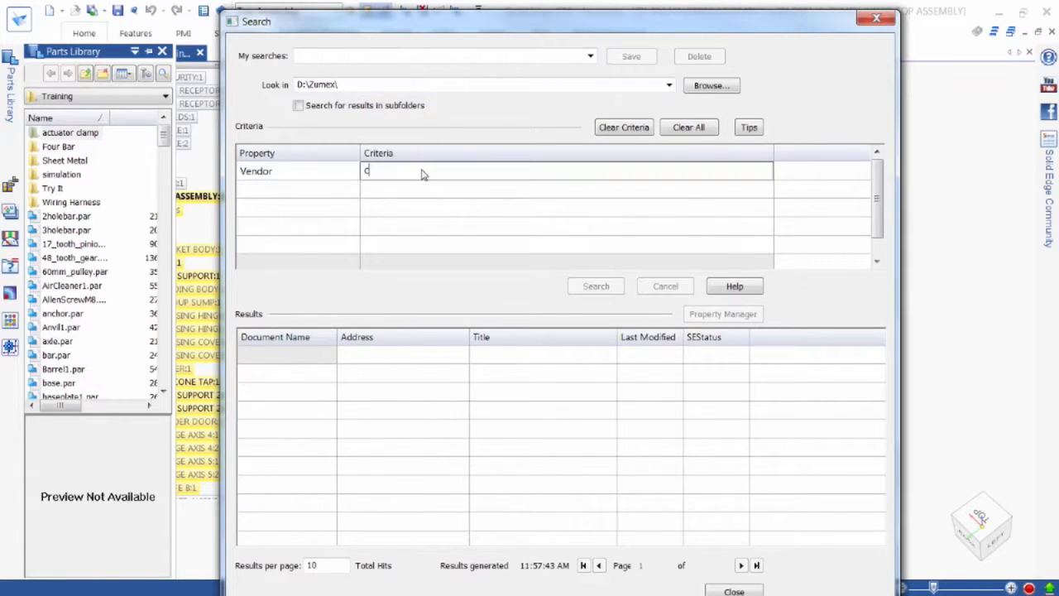
pyautogui.write('ontains "crate"')
pyautogui.press('Return')
pyautogui.click(595, 285)
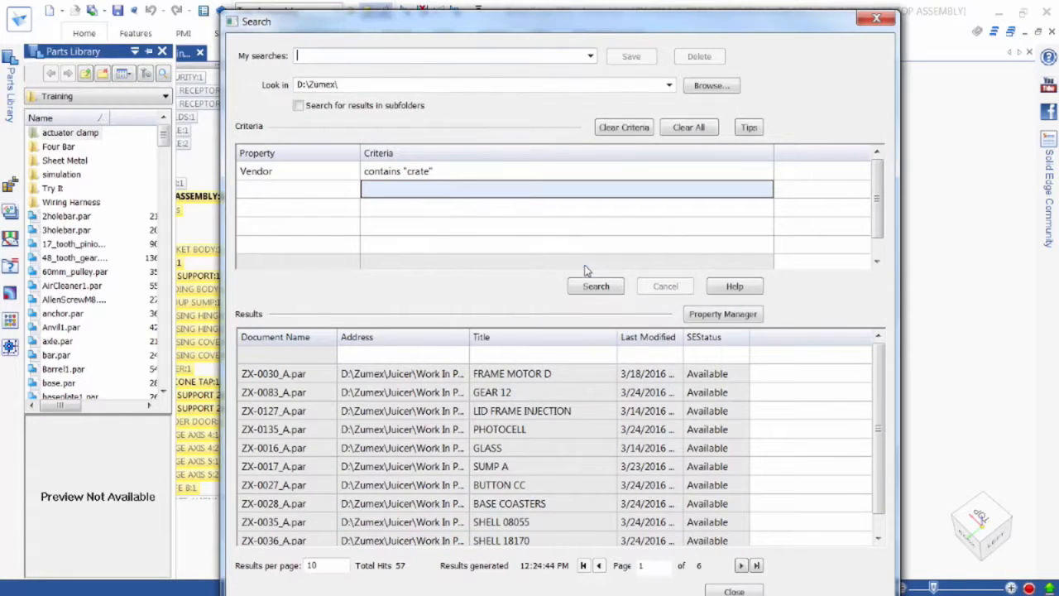
# Step: Add a second criterion requiring the Title to contain "plug" and run the search again
pyautogui.click(334, 190)
pyautogui.click(353, 189)
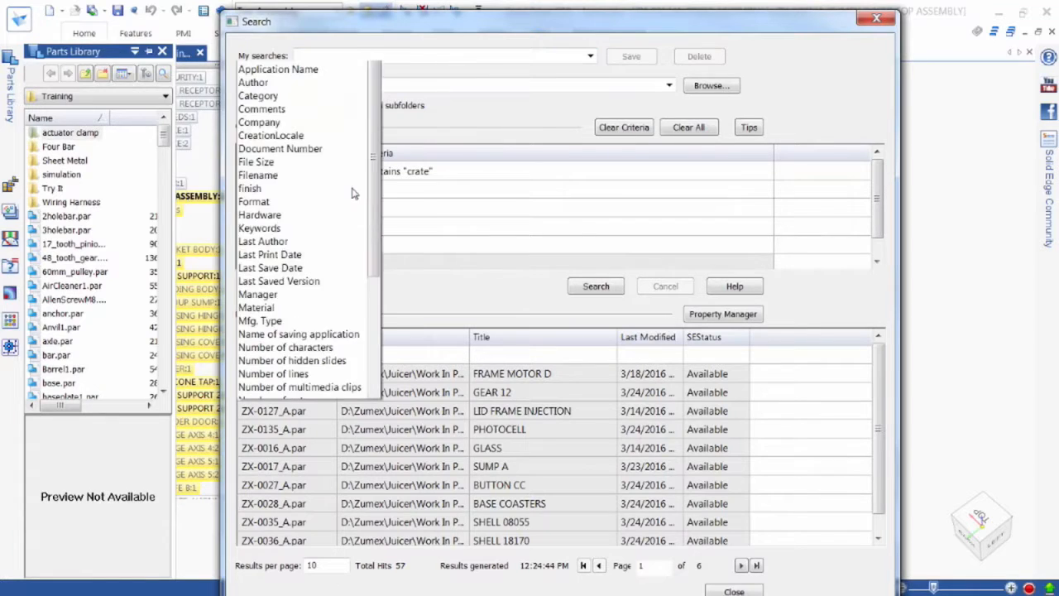
pyautogui.scroll(-6, 354, 192)
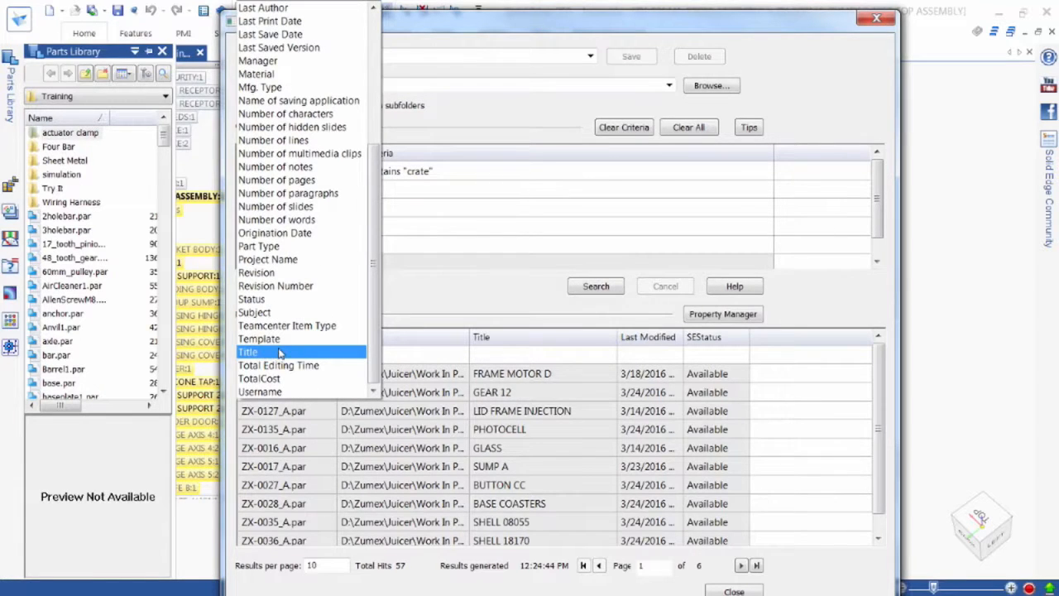
pyautogui.click(277, 354)
pyautogui.click(382, 195)
pyautogui.write('c')
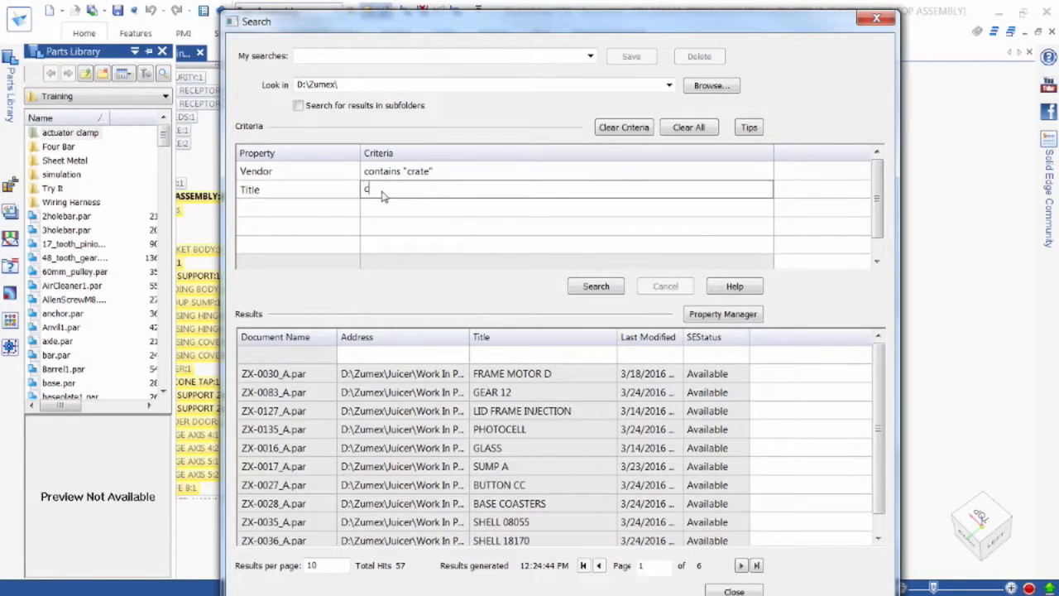
pyautogui.write('ontains"')
pyautogui.write('"plug')
pyautogui.press('Return')
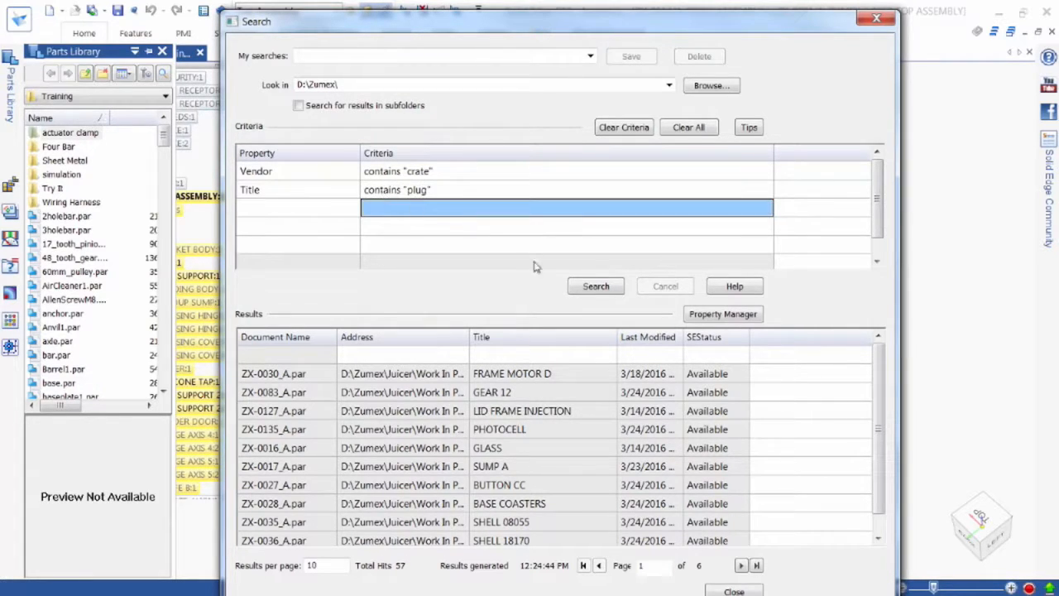
pyautogui.click(612, 290)
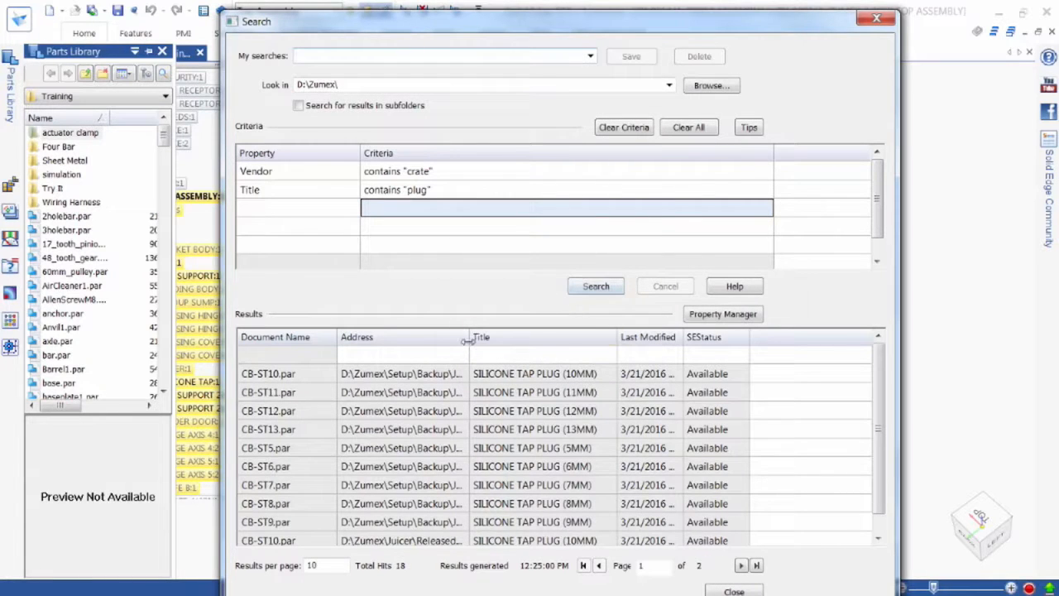
# Step: Preview the silicone tap plugs CB-ST10.par, CB-ST12.par and CB-ST7.par from the search results
pyautogui.doubleClick(323, 379)
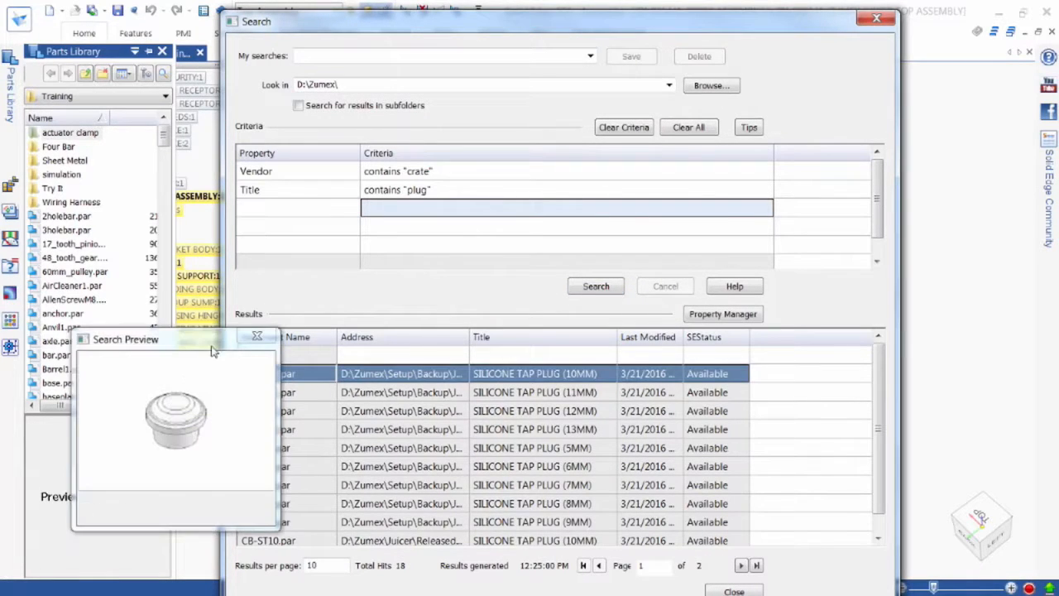
pyautogui.click(312, 412)
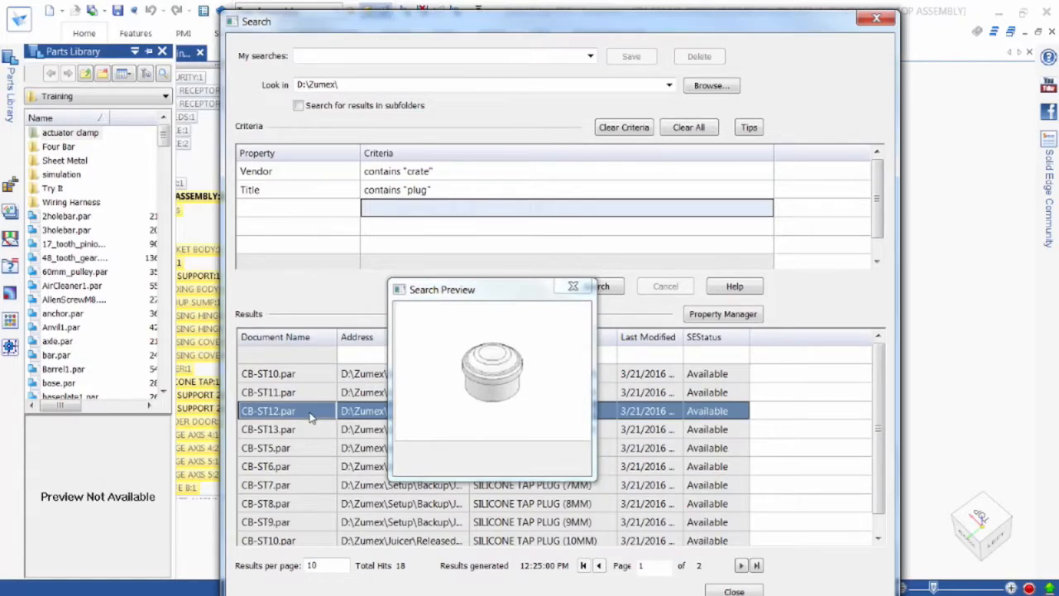
pyautogui.click(291, 486)
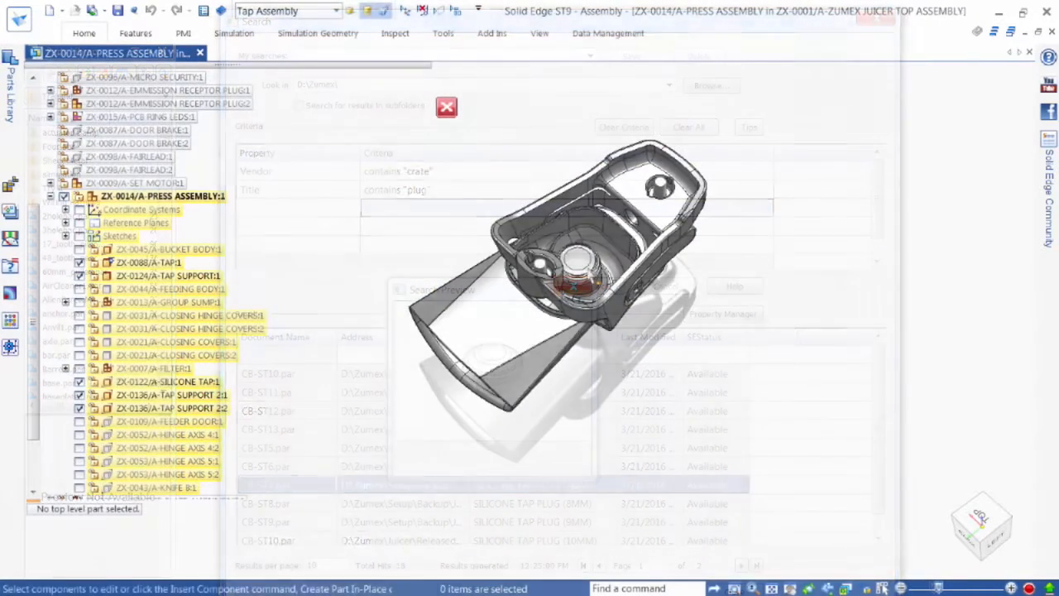
# Step: Try to replace the press assembly's silicone tap with a copy using document number ZX-0200 and title SILICONE TAP (11.5mm)
pyautogui.click(583, 266)
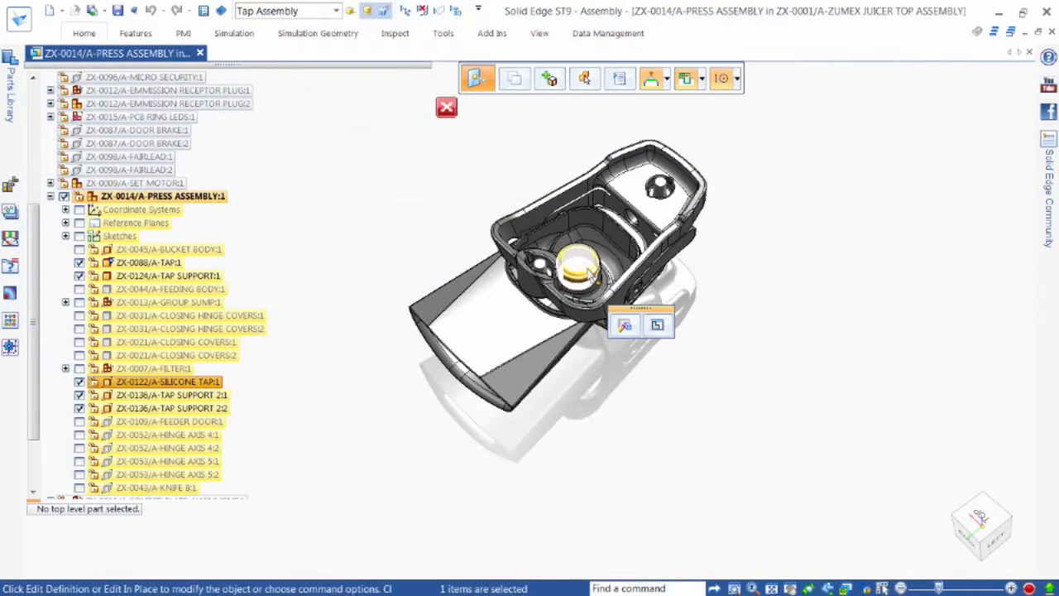
pyautogui.rightClick(698, 289)
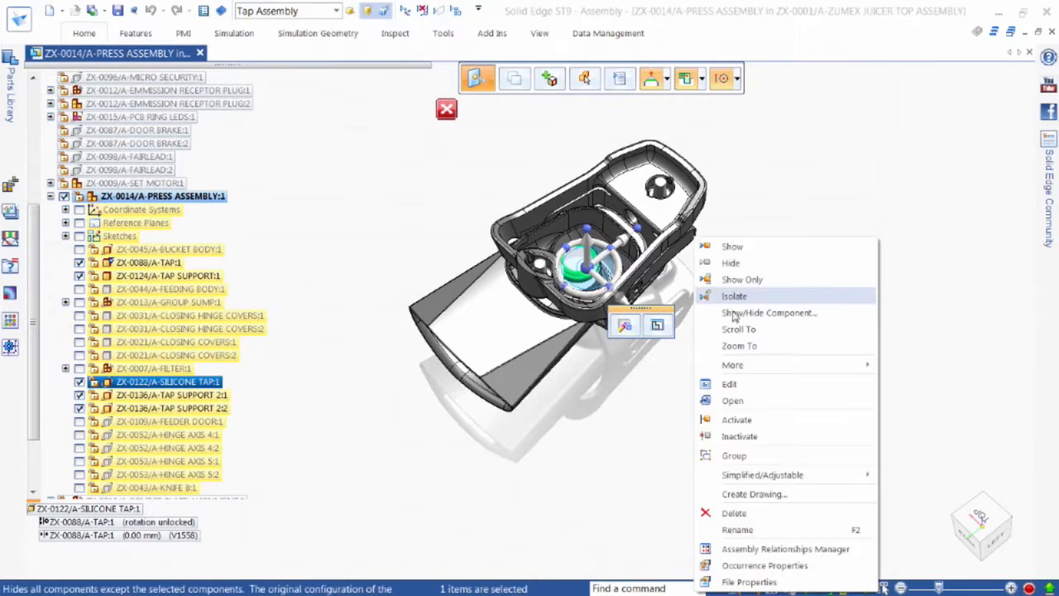
pyautogui.moveTo(776, 368)
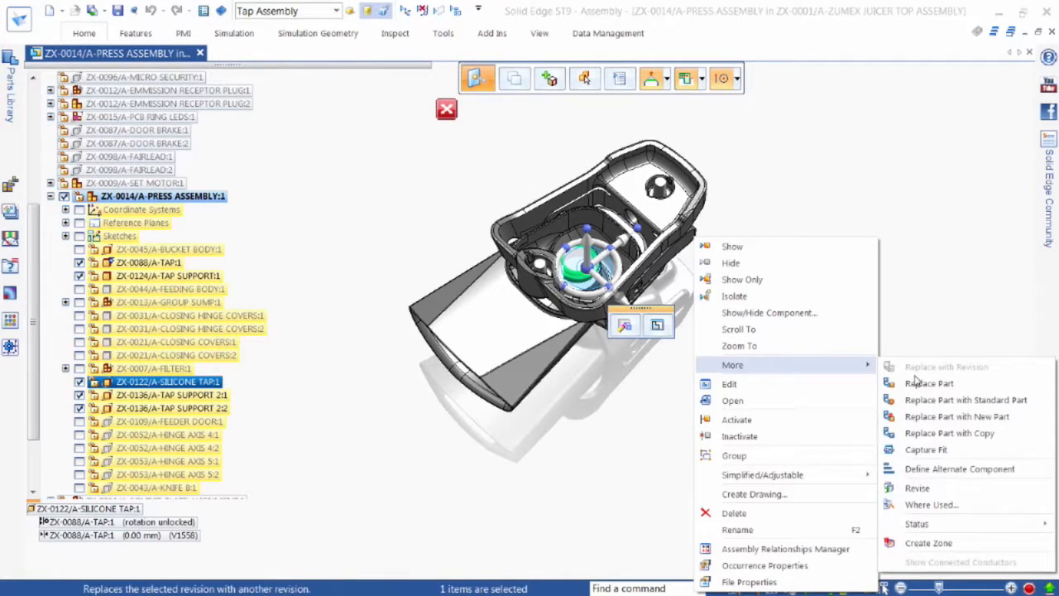
pyautogui.click(950, 433)
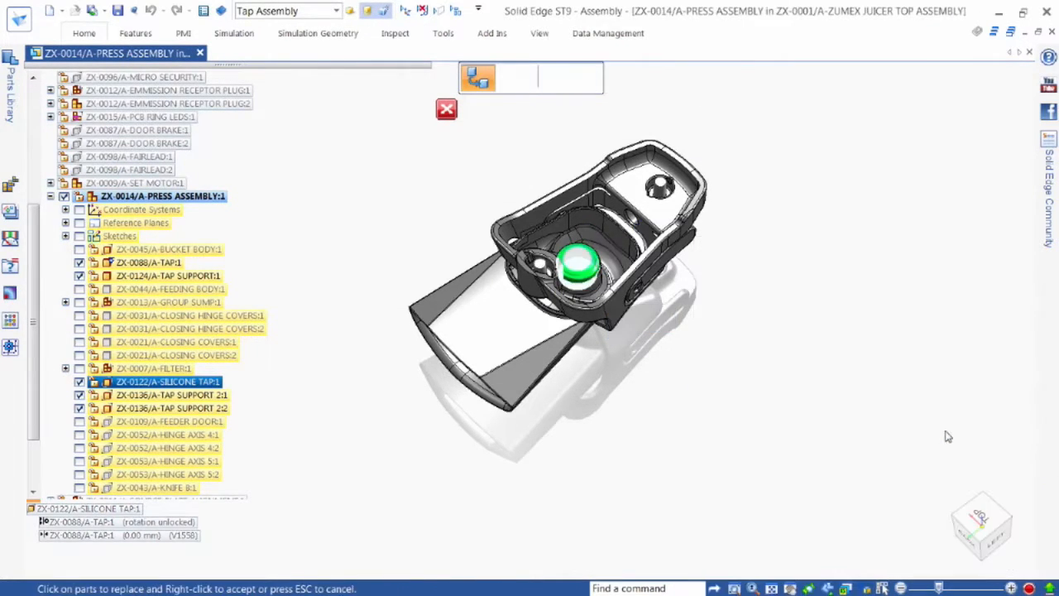
pyautogui.click(553, 83)
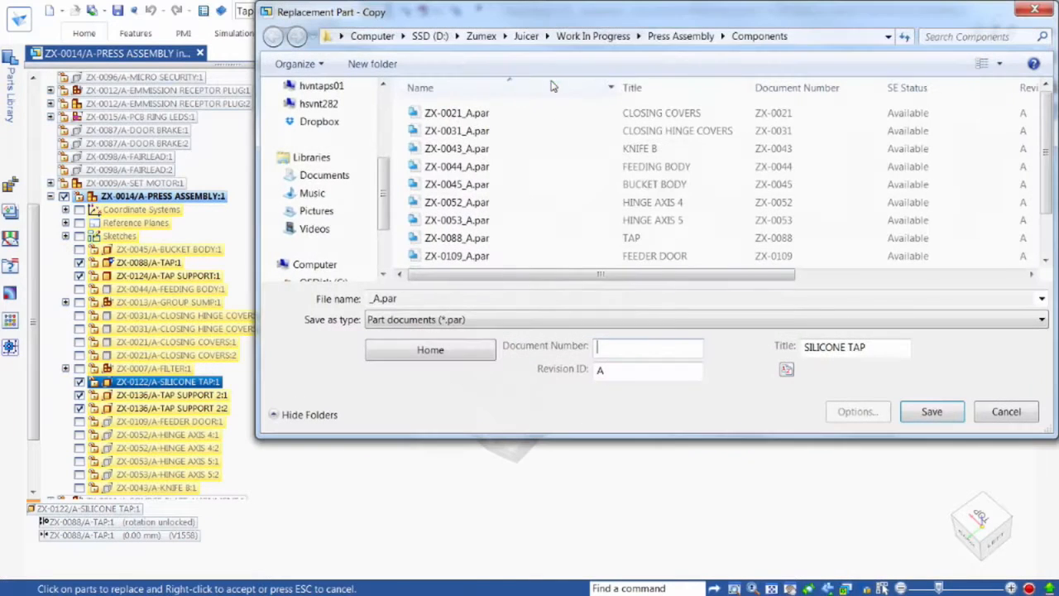
pyautogui.write('ZX')
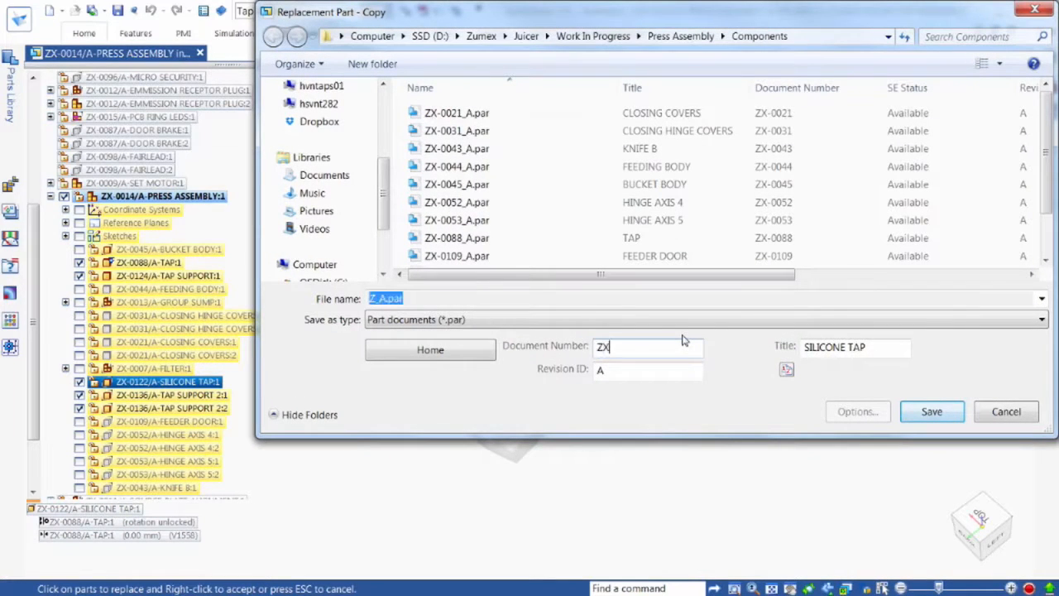
pyautogui.write('-0200')
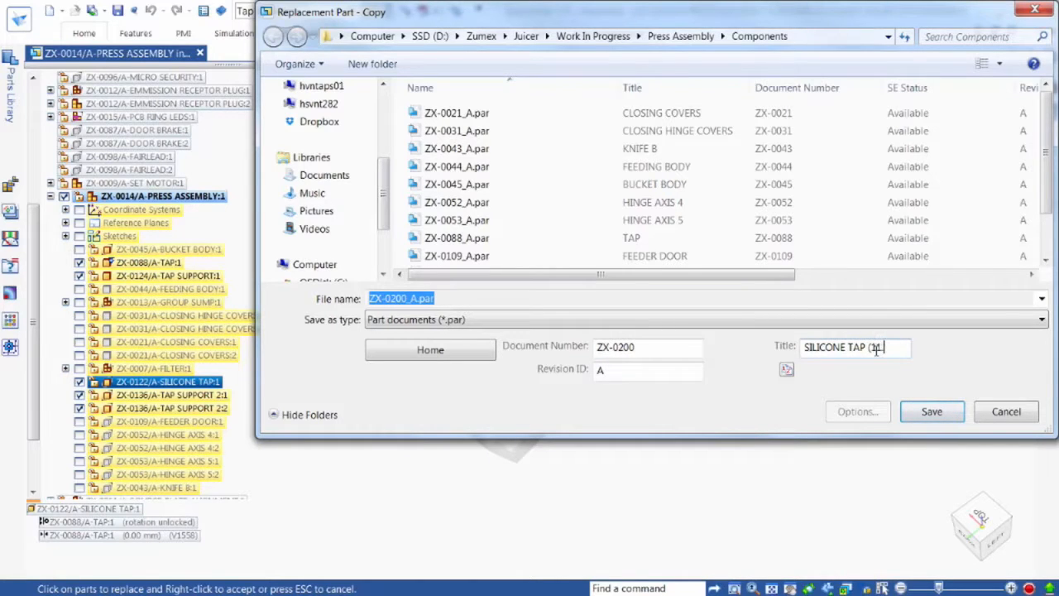
pyautogui.write('.5mm)')
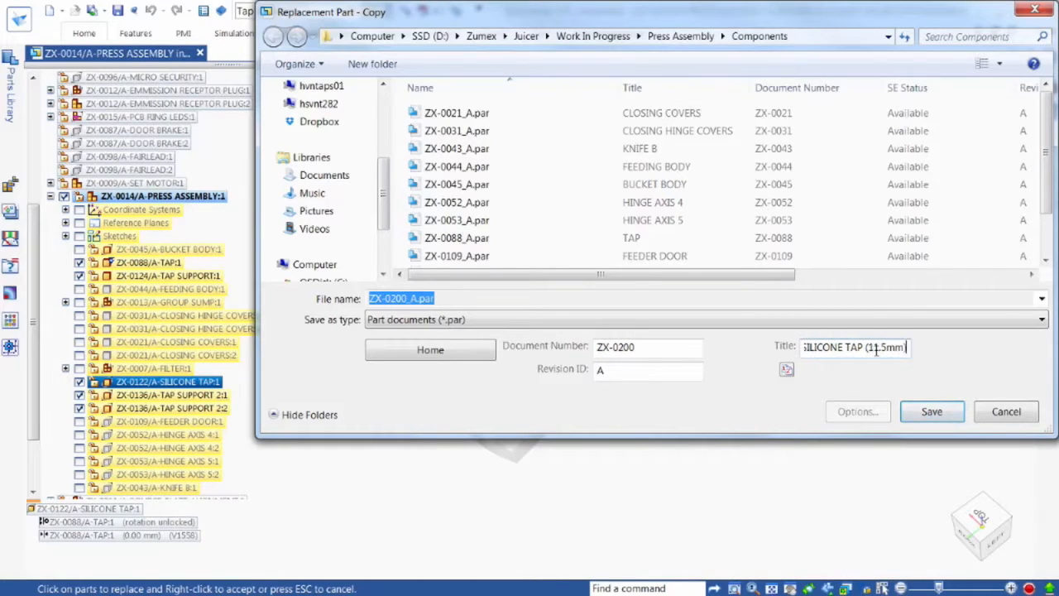
pyautogui.click(933, 411)
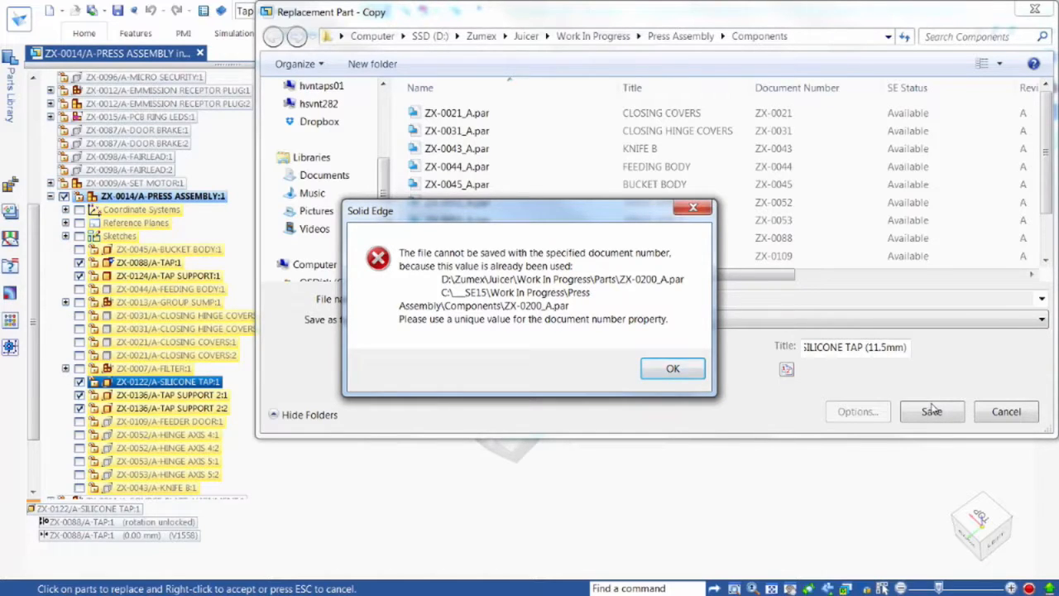
# Step: Change the replacement copy's document number to ZX-0201 and save it
pyautogui.click(685, 371)
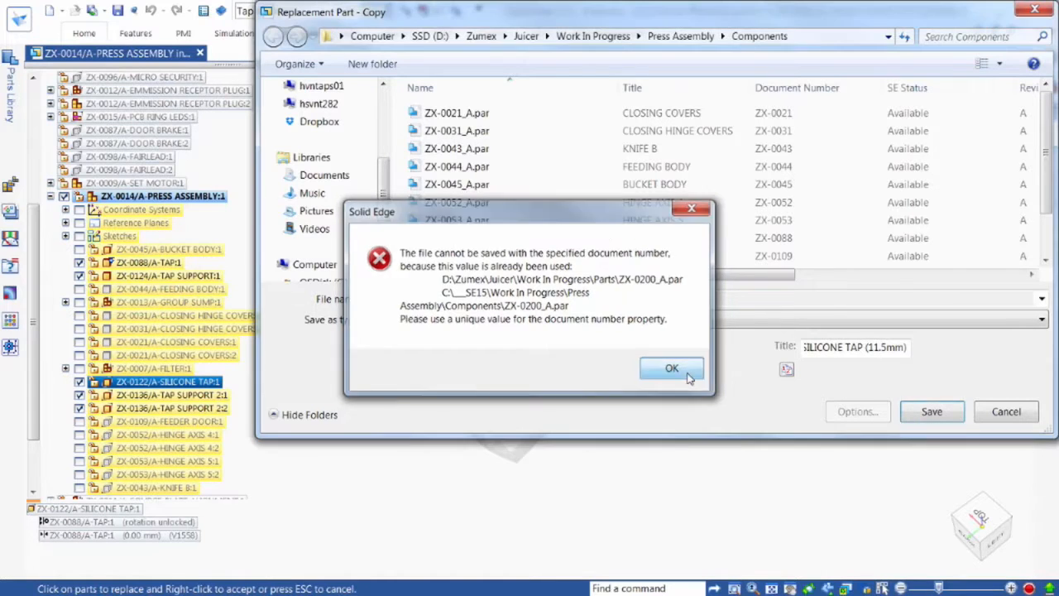
pyautogui.click(663, 349)
pyautogui.press('BackSpace')
pyautogui.write('1')
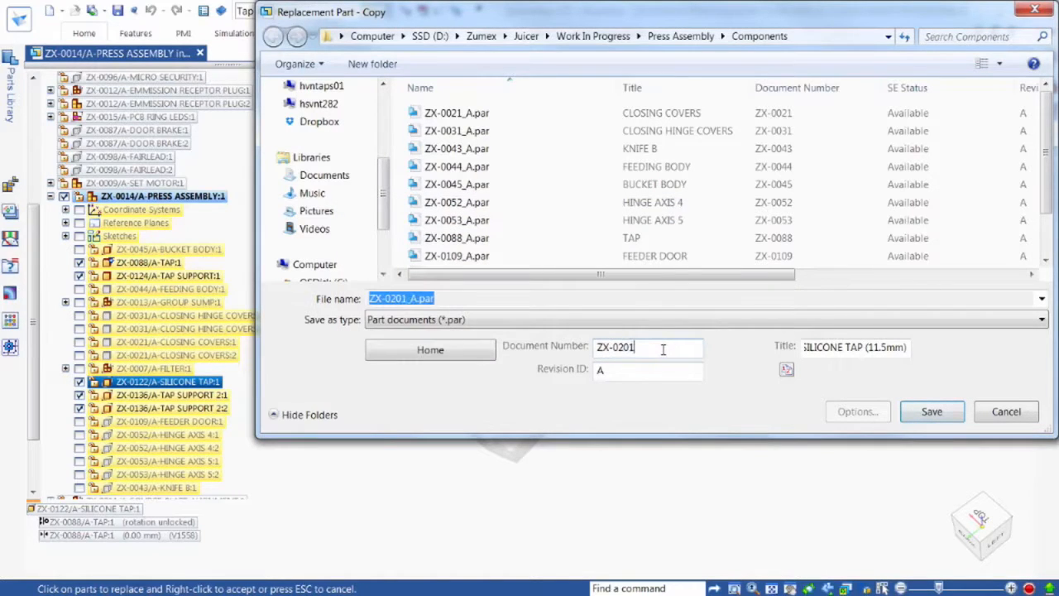
pyautogui.click(930, 411)
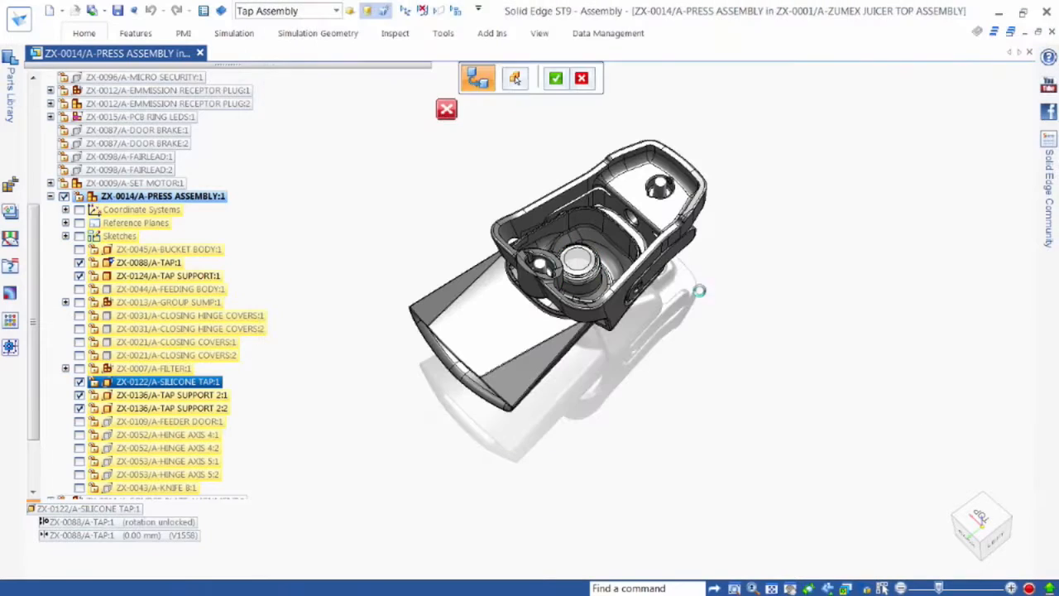
# Step: Edit the copied silicone tap within the assembly and set its cylinder diameter to 11.5 mm
pyautogui.click(544, 325)
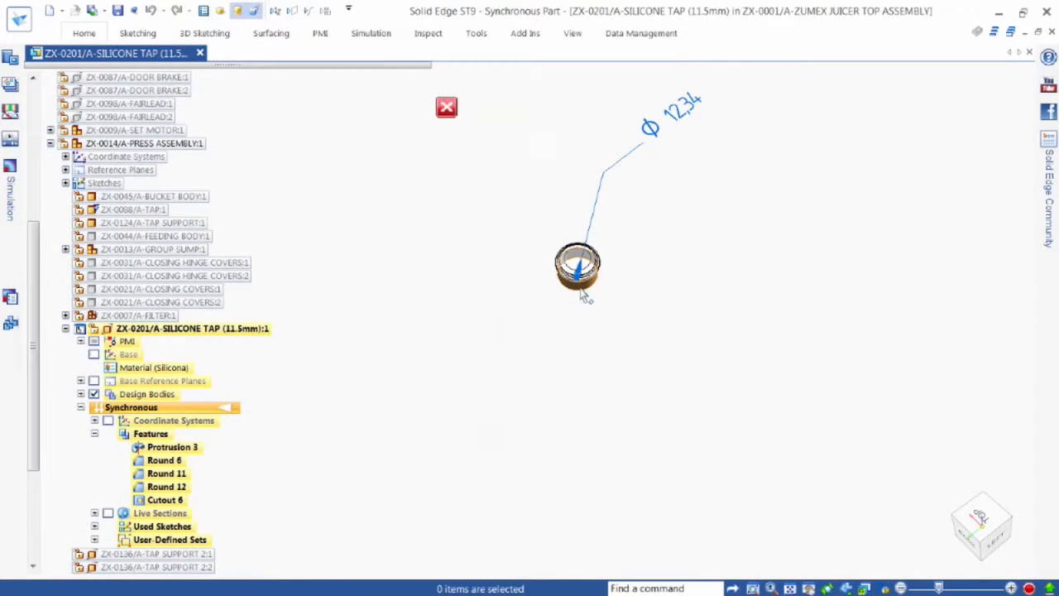
pyautogui.click(582, 291)
pyautogui.click(589, 319)
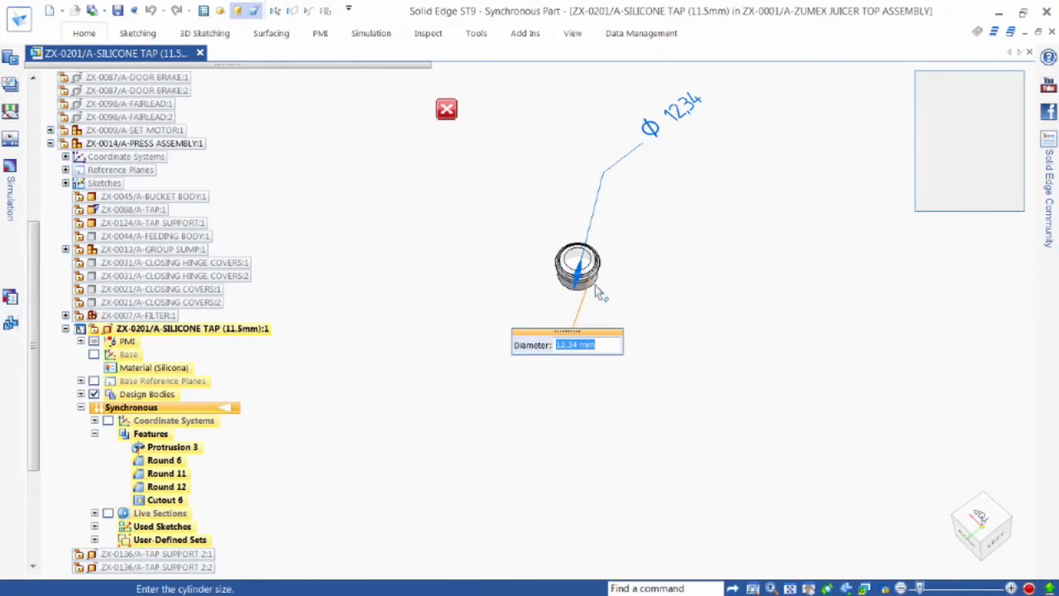
pyautogui.write('115')
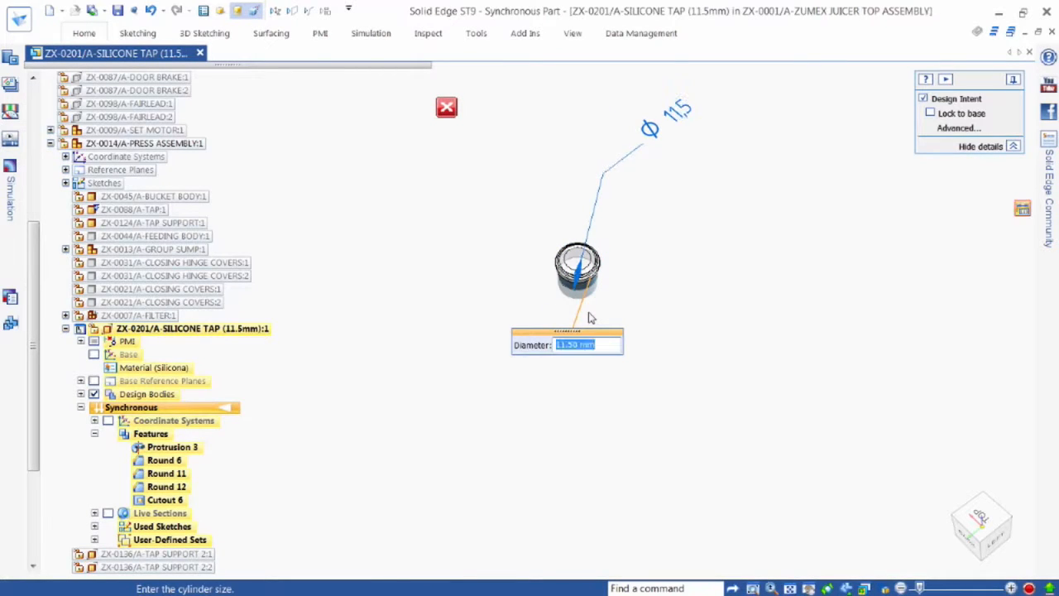
pyautogui.press('Return')
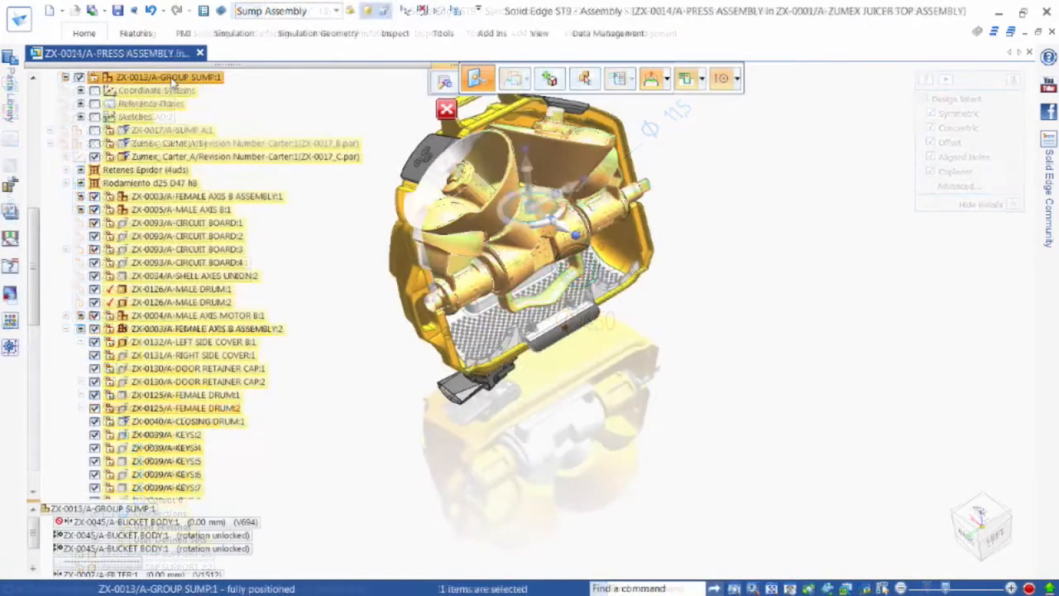
# Step: Open the ZX-0013 GROUP SUMP subassembly in its own window and try to modify a face of the male drum
pyautogui.rightClick(173, 81)
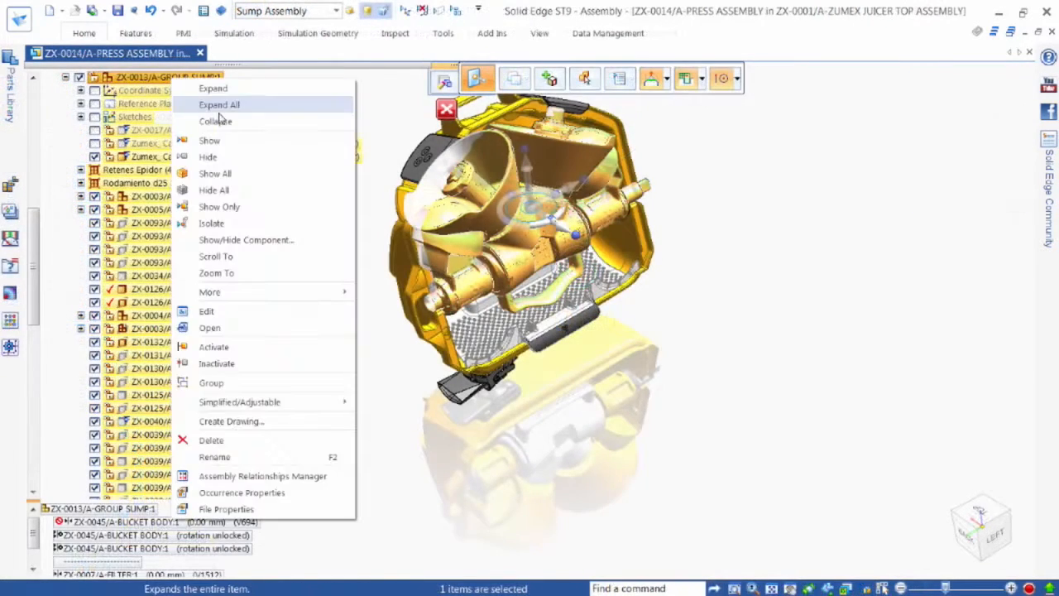
pyautogui.click(220, 326)
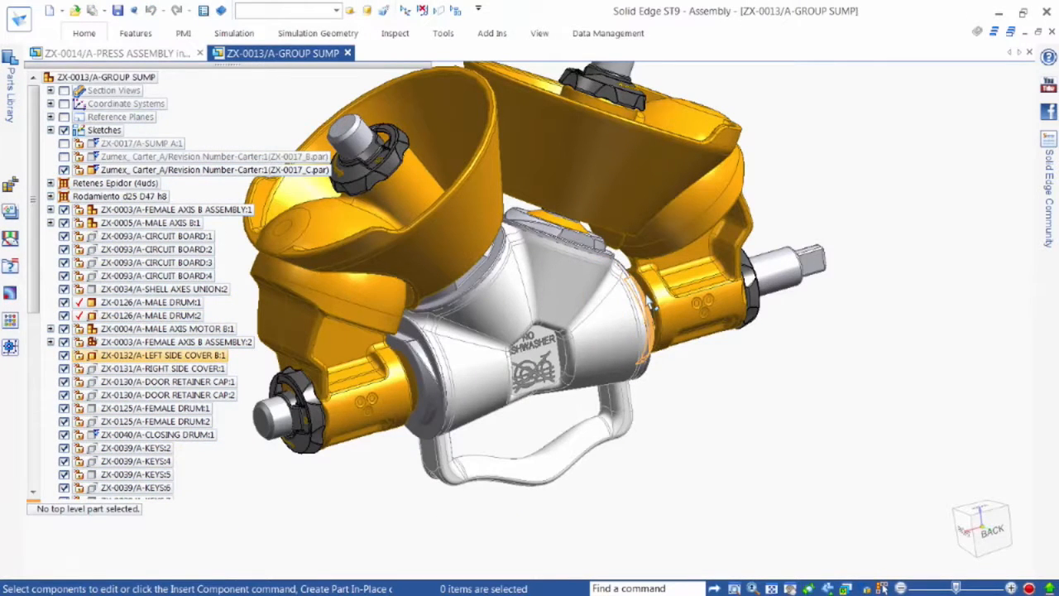
pyautogui.scroll(5, 650, 305)
pyautogui.click(650, 284)
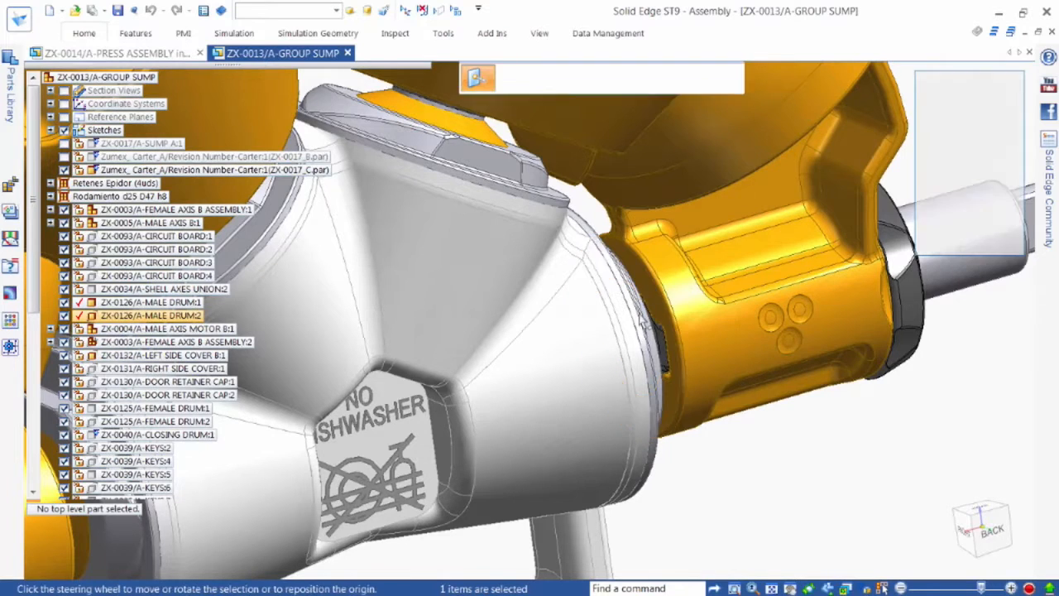
pyautogui.click(624, 302)
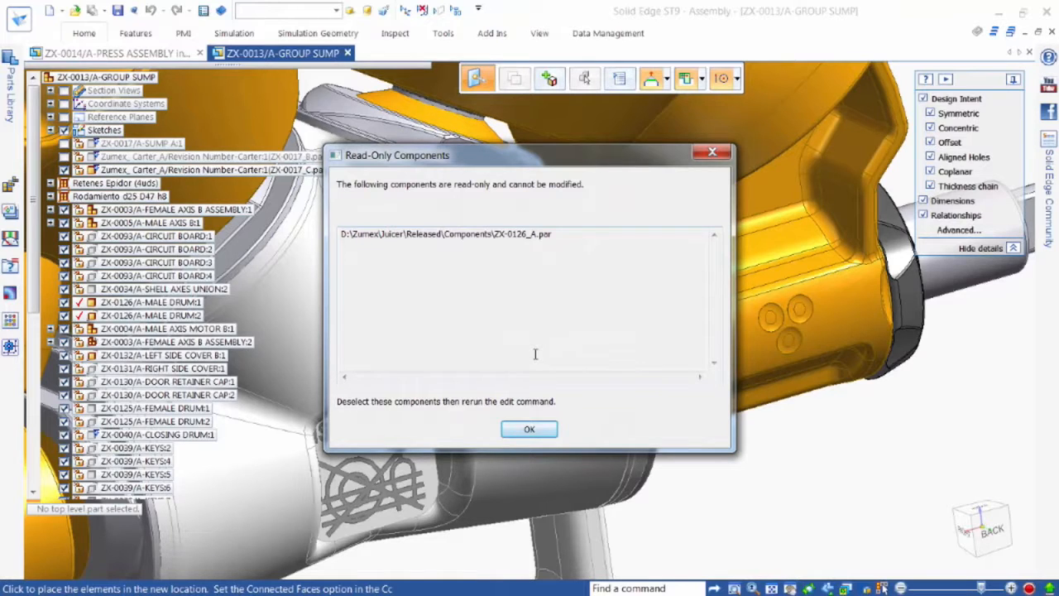
pyautogui.click(528, 429)
# Step: Run a Where Used search for the male drum in D:\Zumex\Juicer\Released\Components and examine the documents that reference it
pyautogui.click(607, 33)
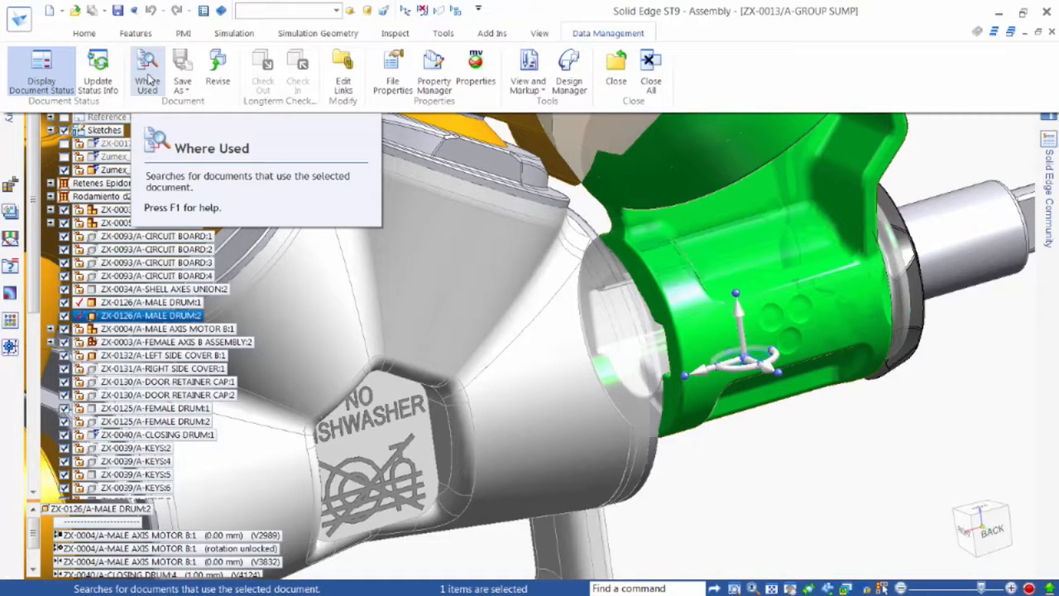
pyautogui.click(148, 75)
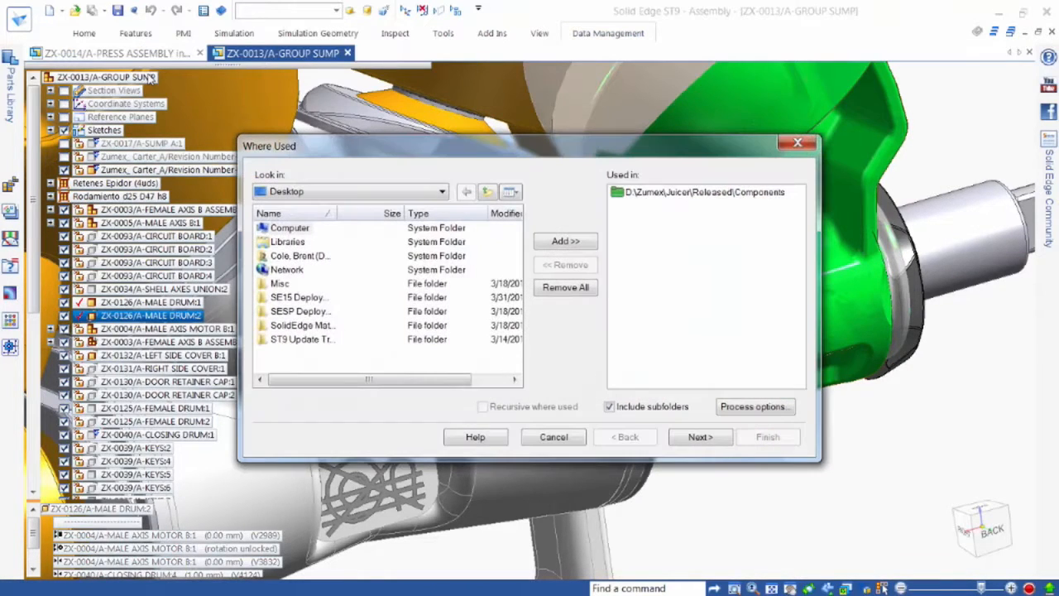
pyautogui.click(696, 439)
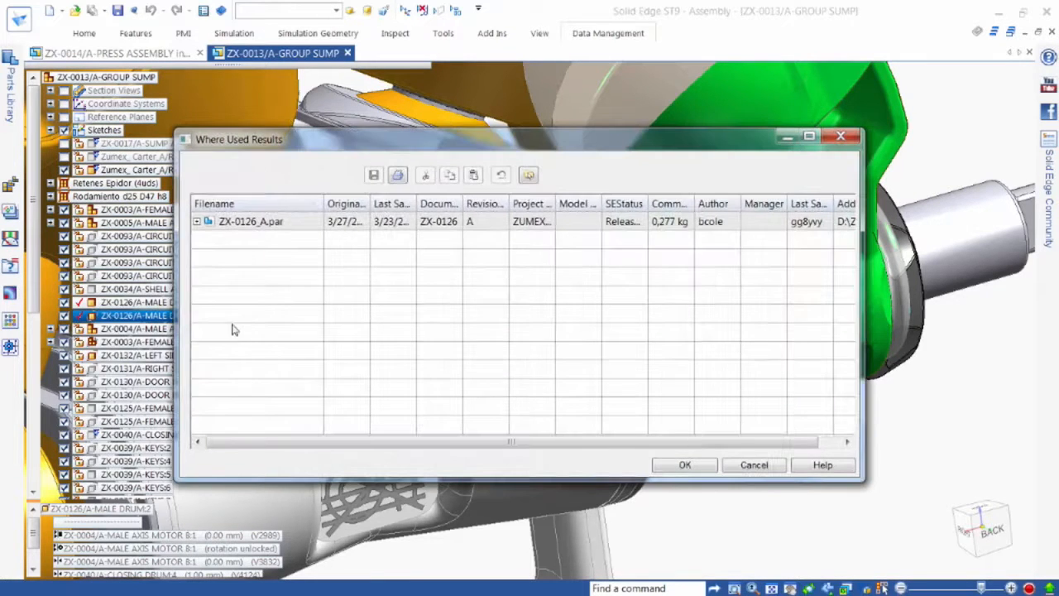
pyautogui.click(197, 222)
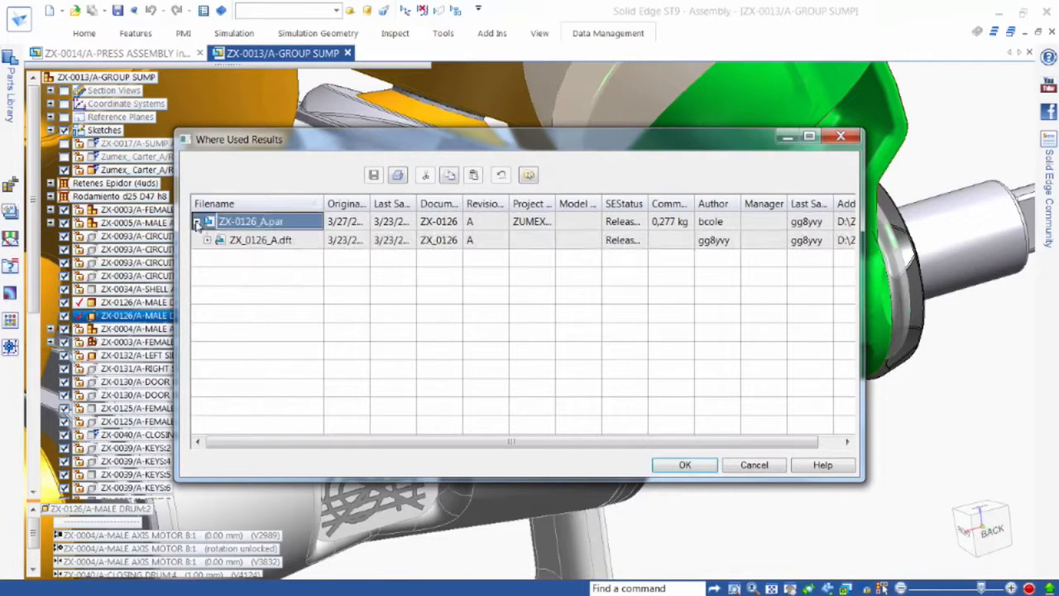
pyautogui.click(274, 241)
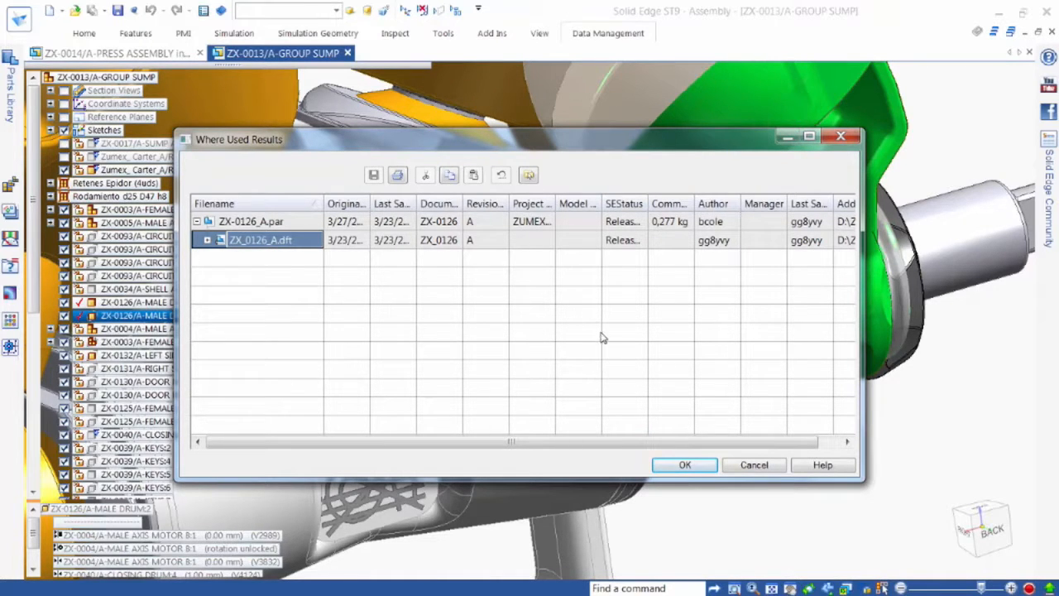
pyautogui.click(754, 465)
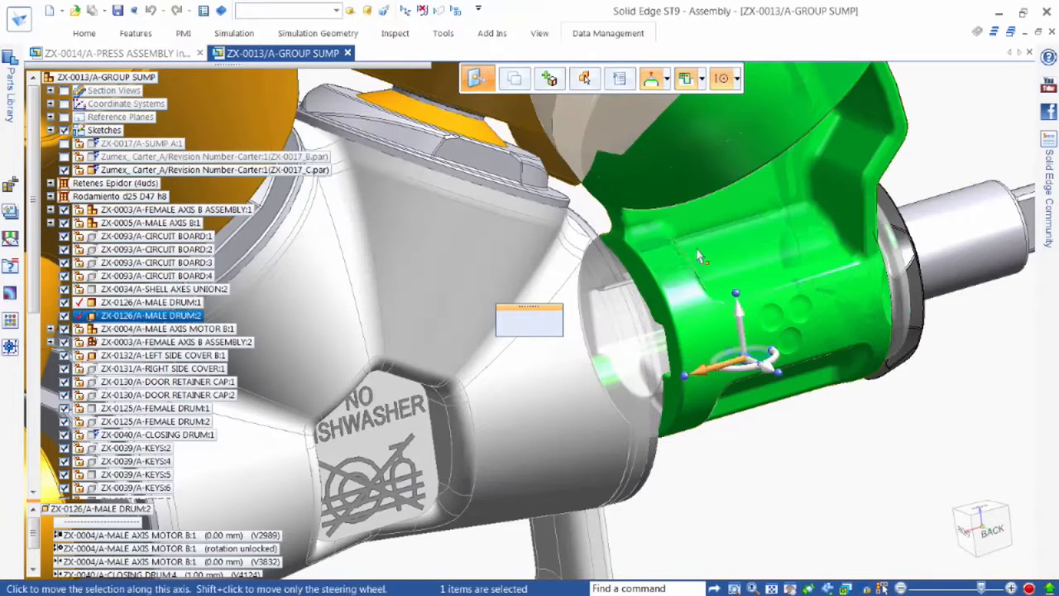
# Step: Revise the released male drum to revision B, saving it as ZX-0126_B.par
pyautogui.click(606, 34)
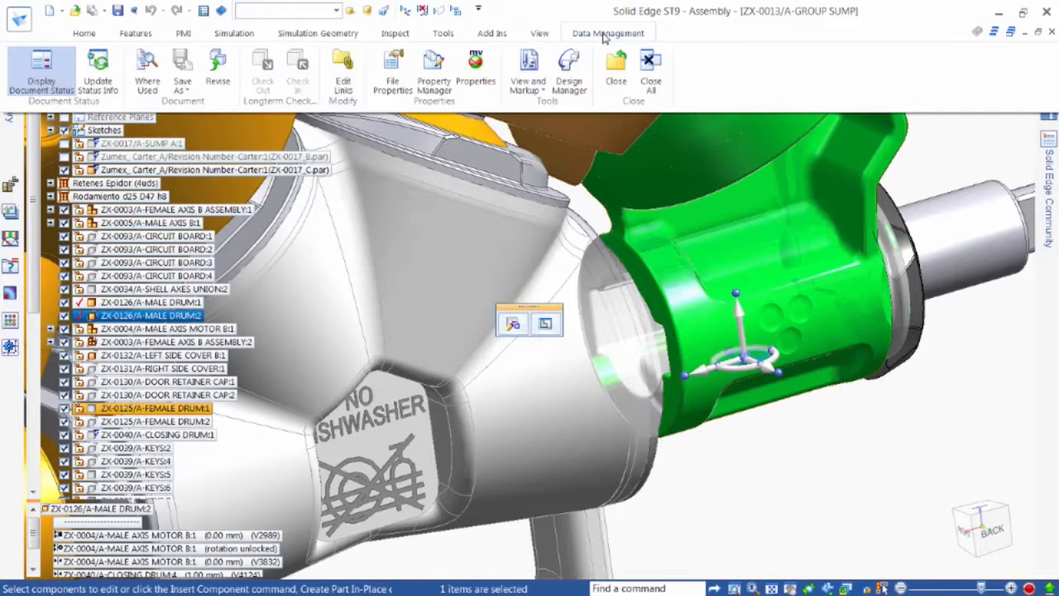
pyautogui.click(219, 70)
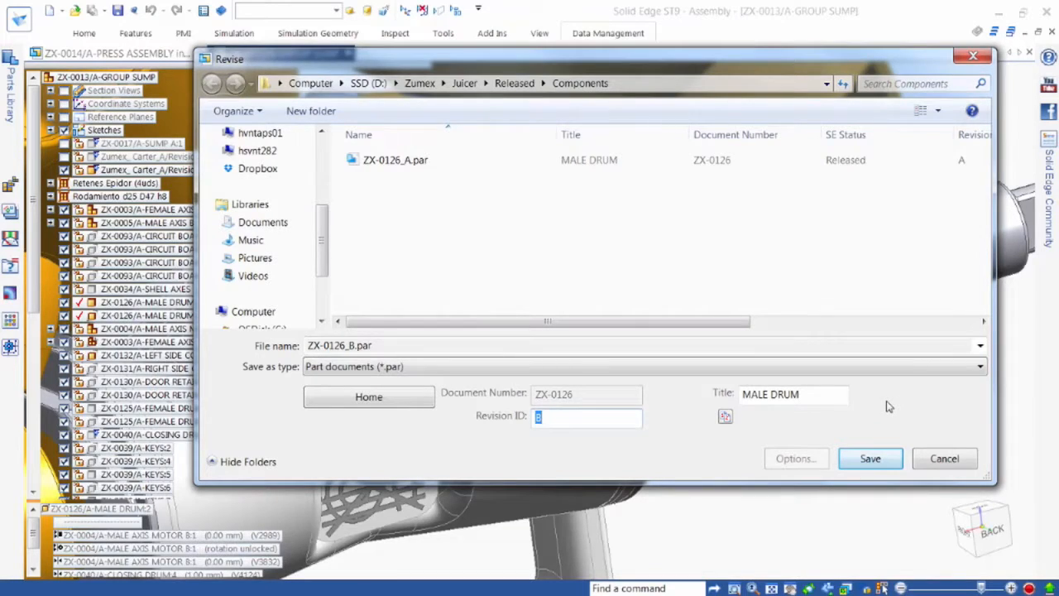
pyautogui.click(875, 458)
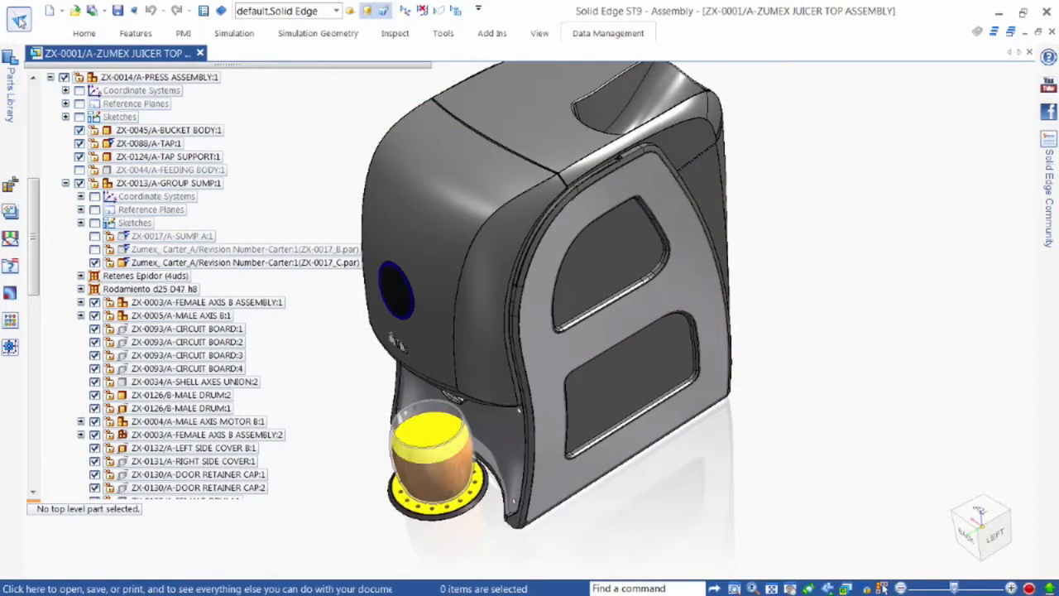
# Step: Pack and Go the juicer top assembly with drawings and its folder structure into ZX-0001_A.zip, and open the Documents folder
pyautogui.click(18, 18)
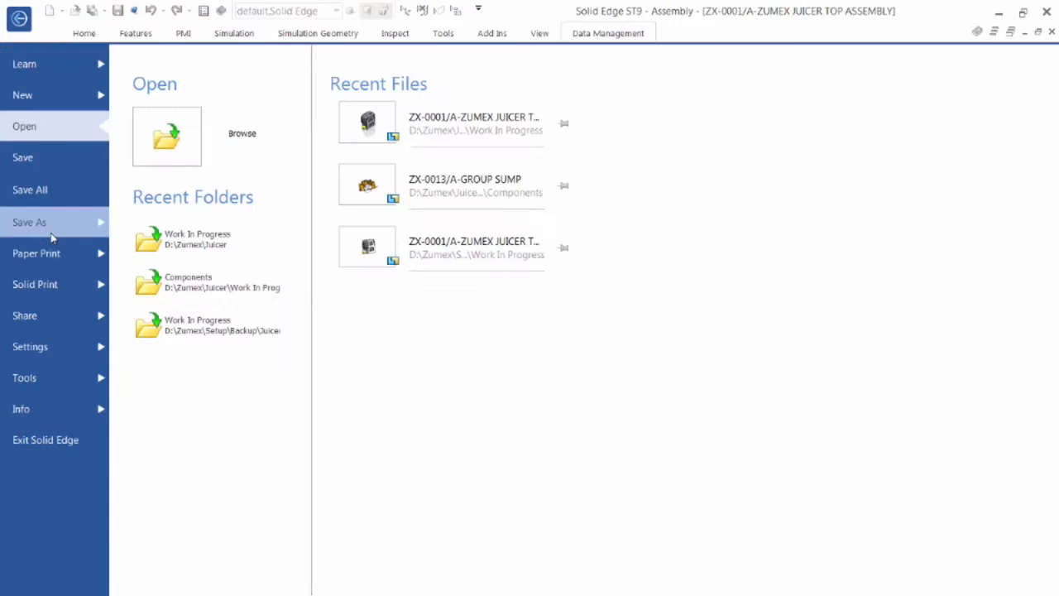
pyautogui.click(63, 319)
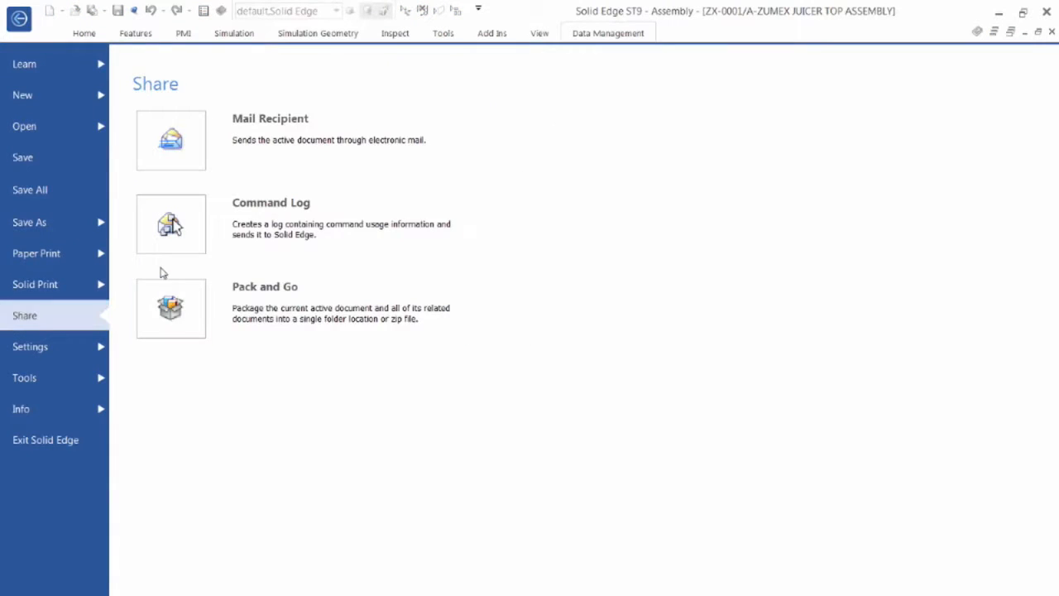
pyautogui.click(167, 298)
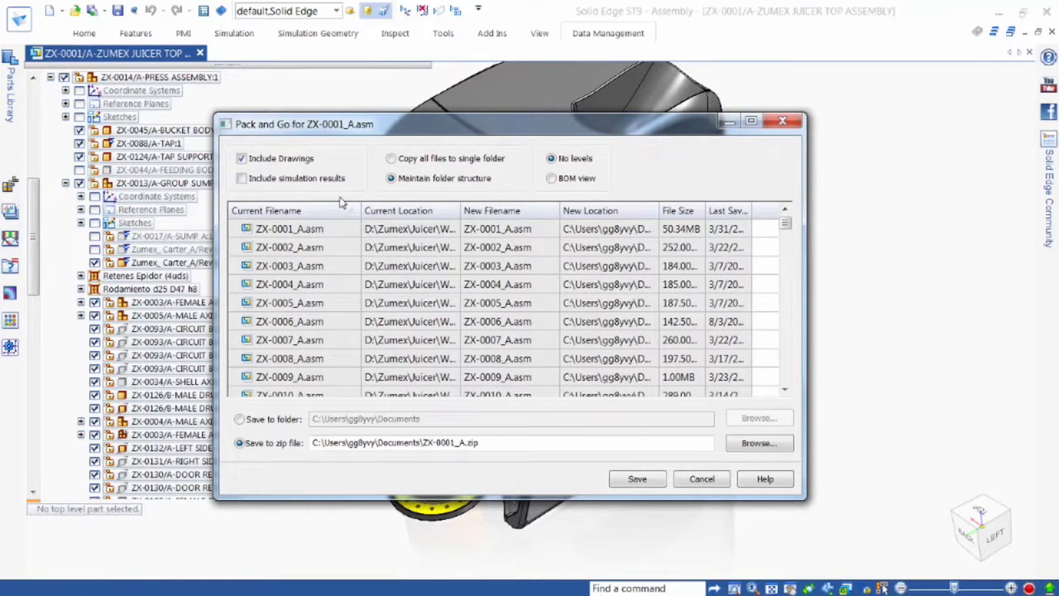
pyautogui.click(636, 478)
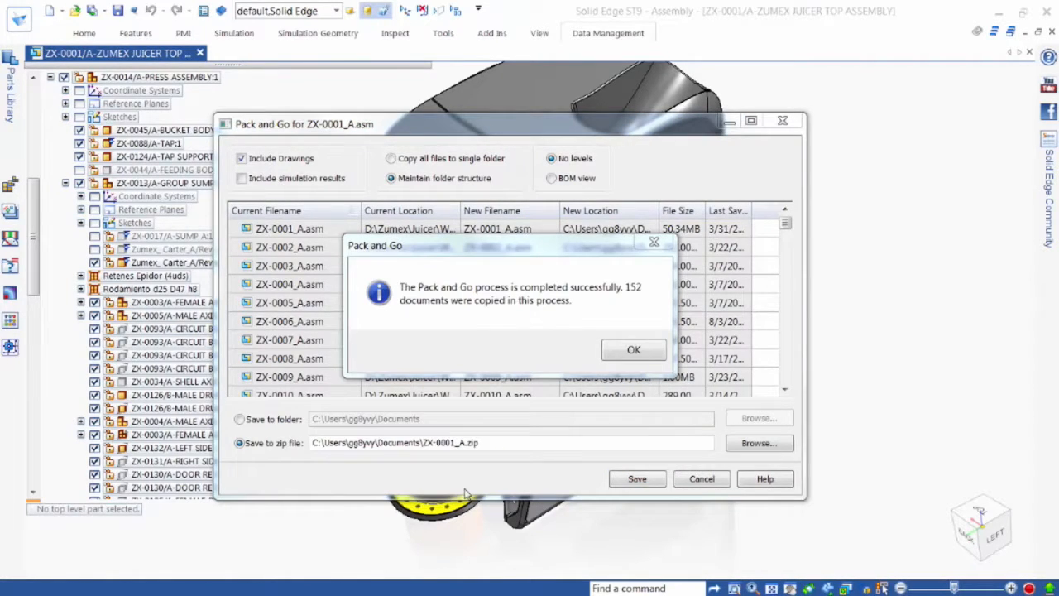
pyautogui.click(625, 352)
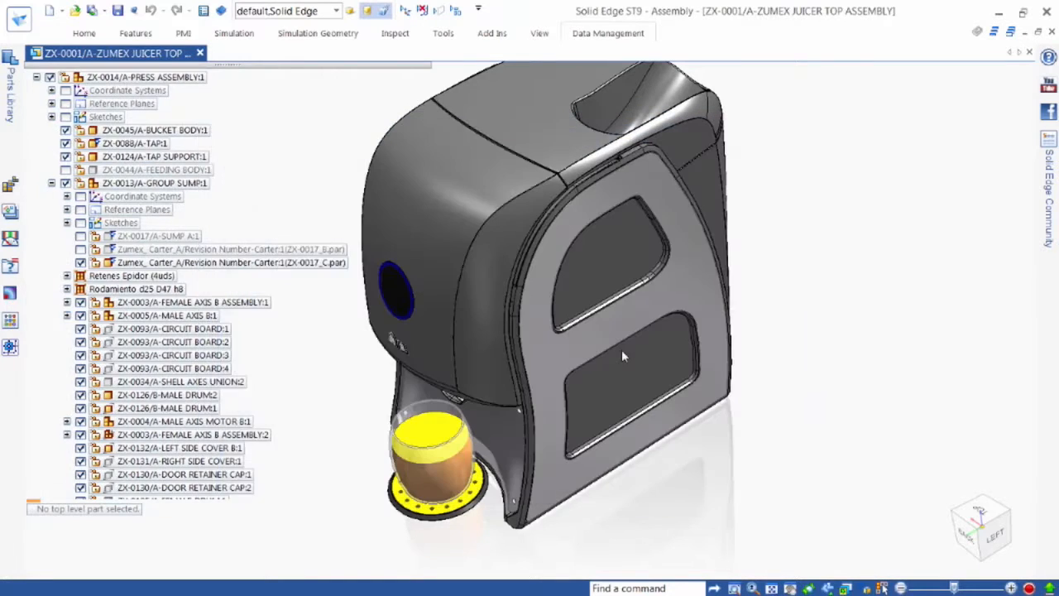
pyautogui.hotkey('ctrl', 'o')
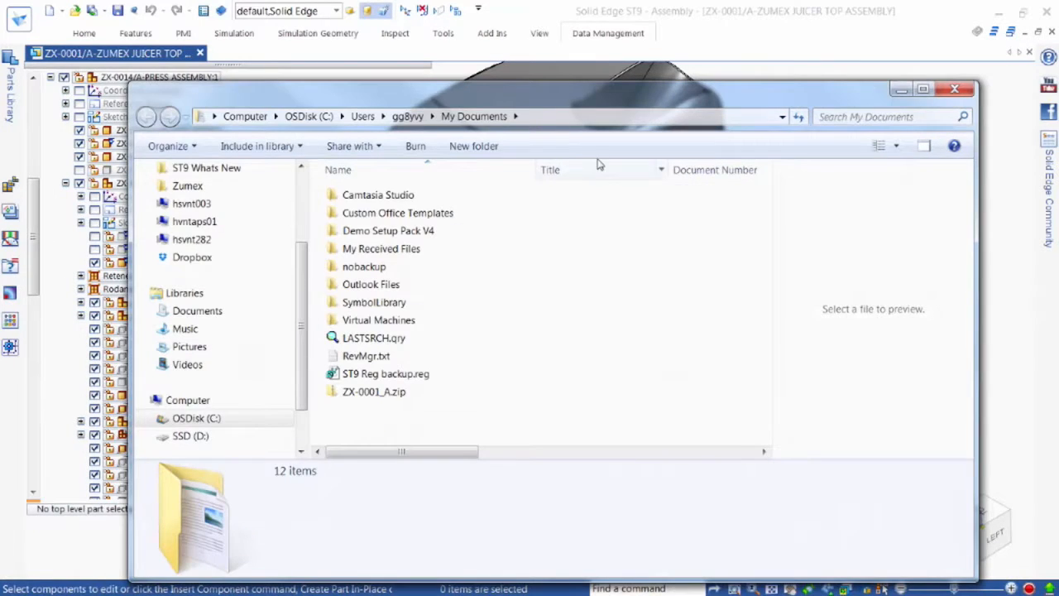
# Step: Open the Dropbox folder in a separate window beside My Documents and transfer ZX-0001_A.zip into it
pyautogui.moveTo(551, 94); pyautogui.dragTo(1057, 71)
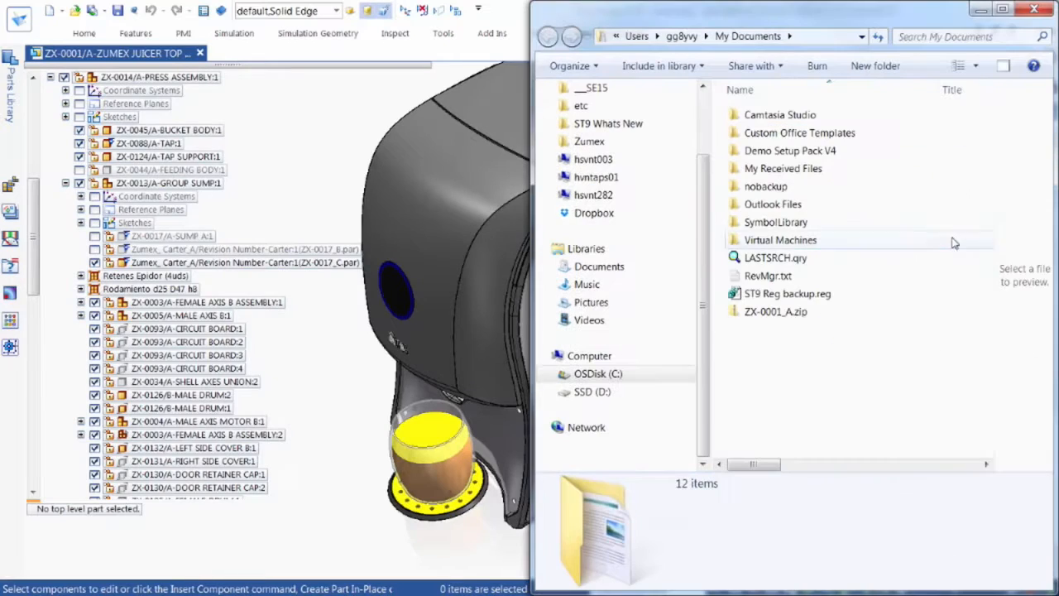
pyautogui.click(828, 314)
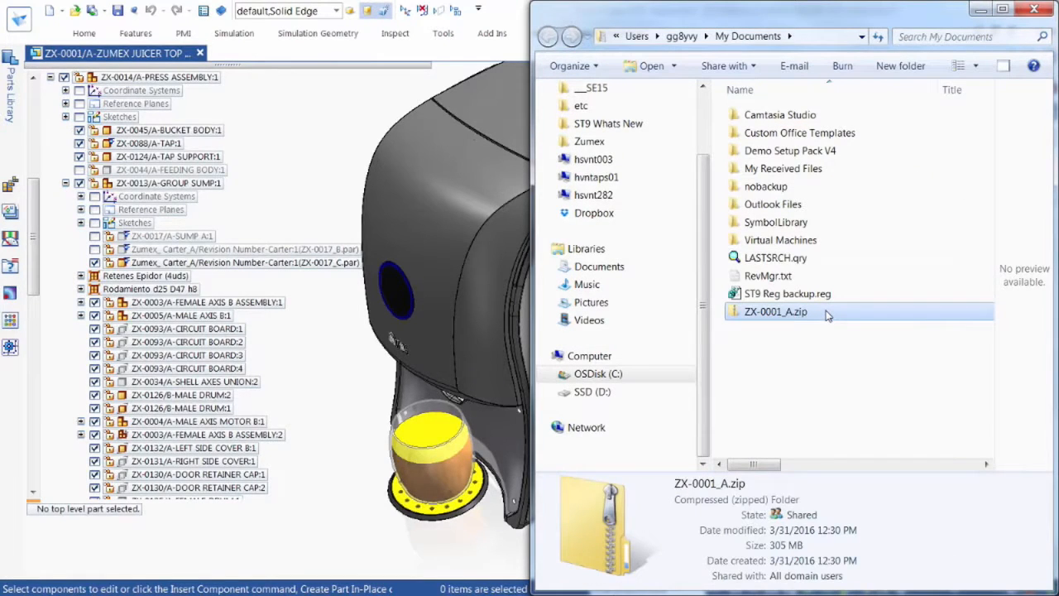
pyautogui.rightClick(589, 215)
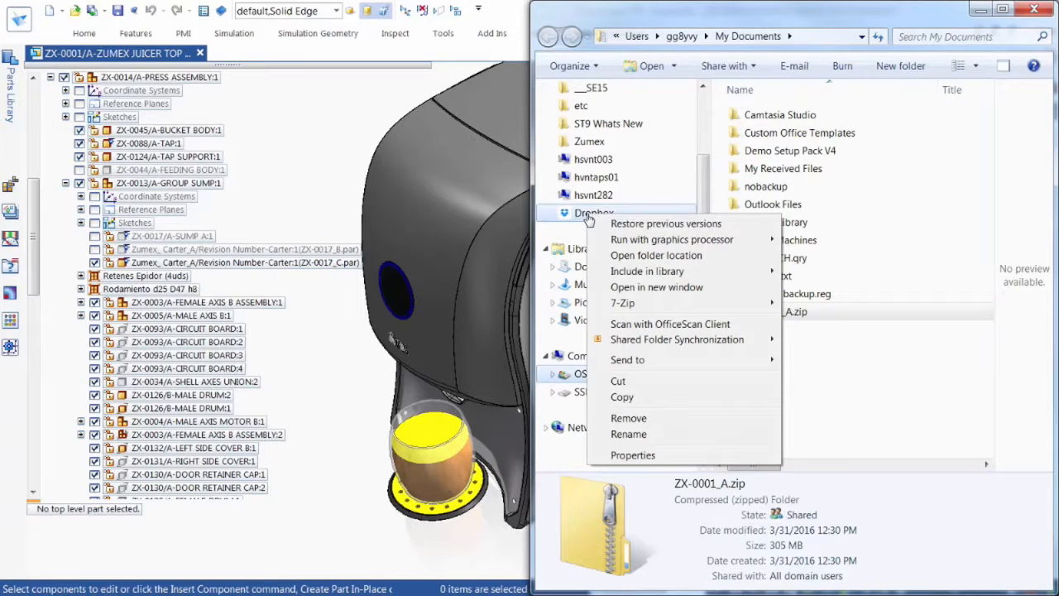
pyautogui.click(656, 288)
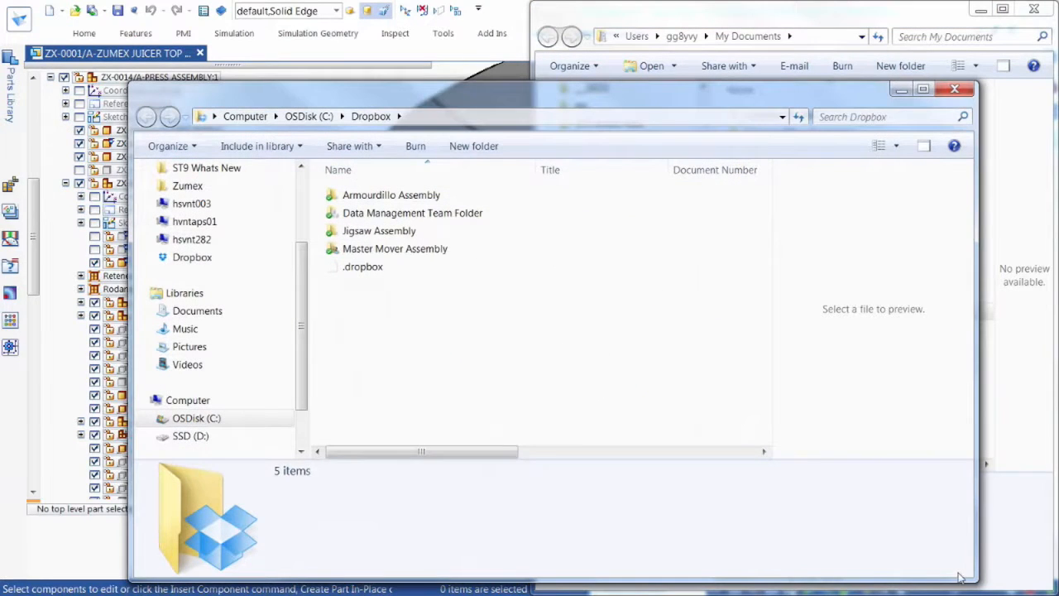
pyautogui.moveTo(973, 578); pyautogui.dragTo(448, 567)
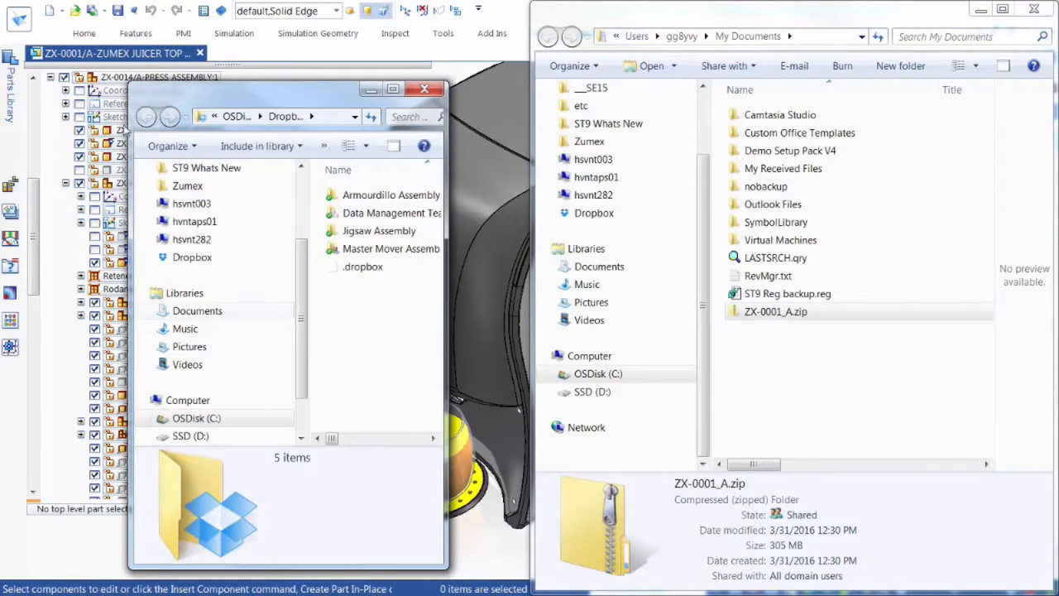
pyautogui.moveTo(129, 80); pyautogui.dragTo(7, 7)
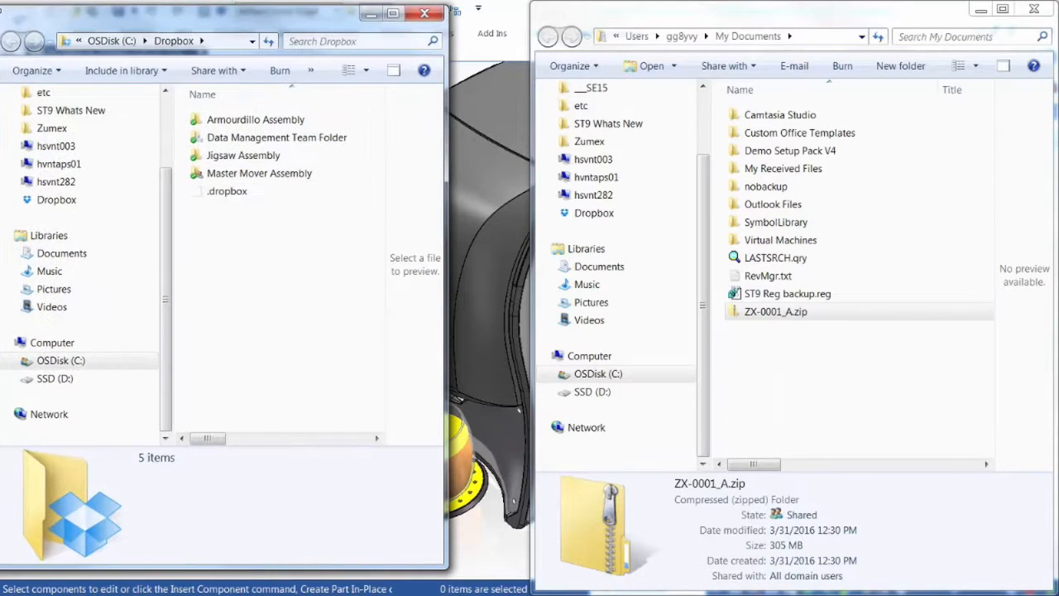
pyautogui.moveTo(452, 306); pyautogui.dragTo(527, 306)
pyautogui.click(770, 314)
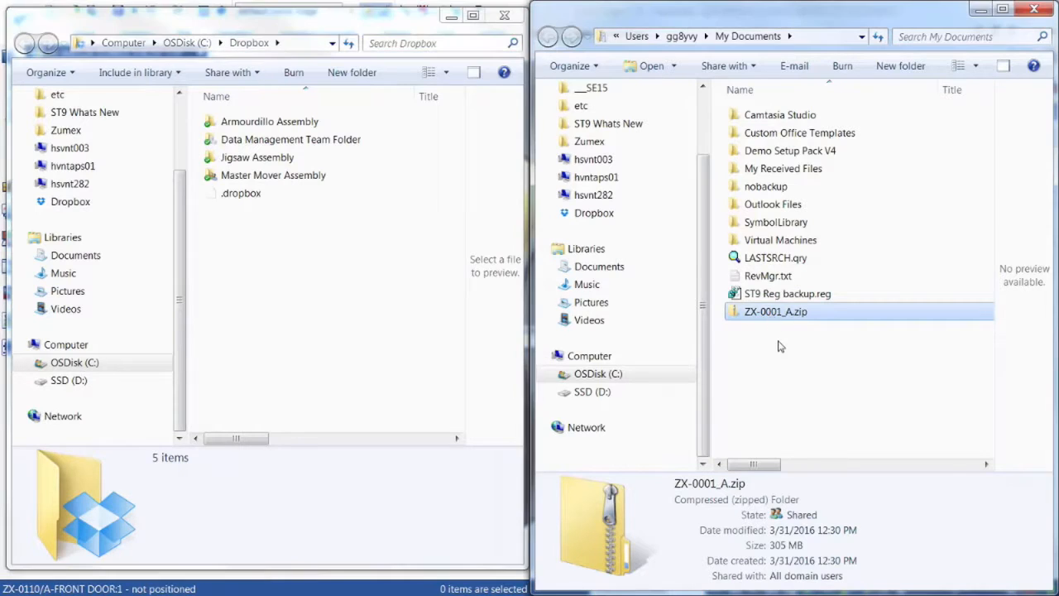
pyautogui.moveTo(777, 314); pyautogui.dragTo(266, 292)
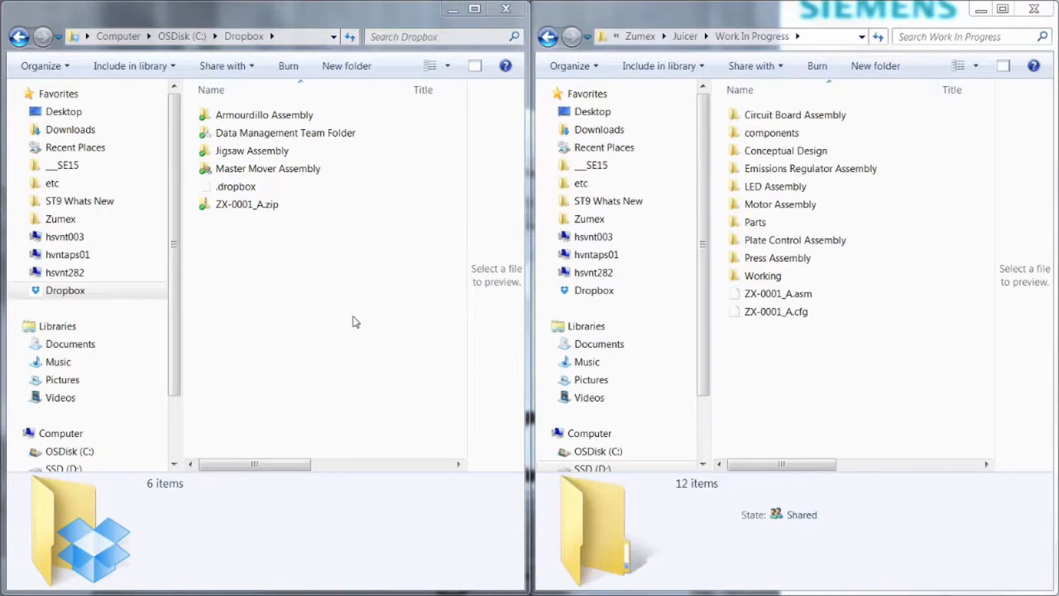
# Step: Create a new folder named Juicer inside Dropbox's Data Management Team Folder
pyautogui.doubleClick(331, 134)
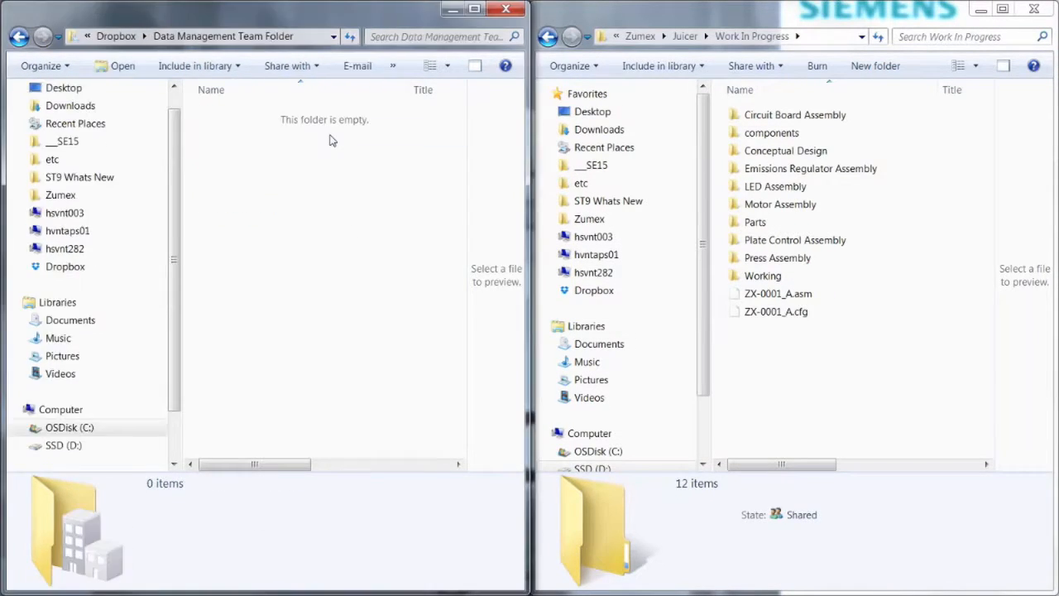
pyautogui.rightClick(304, 155)
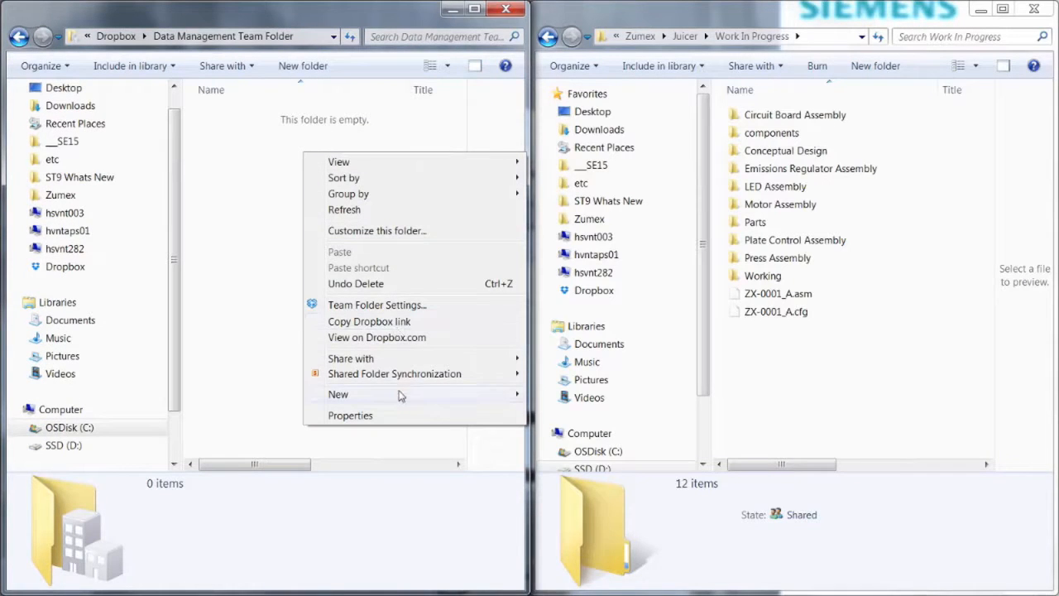
pyautogui.moveTo(401, 394)
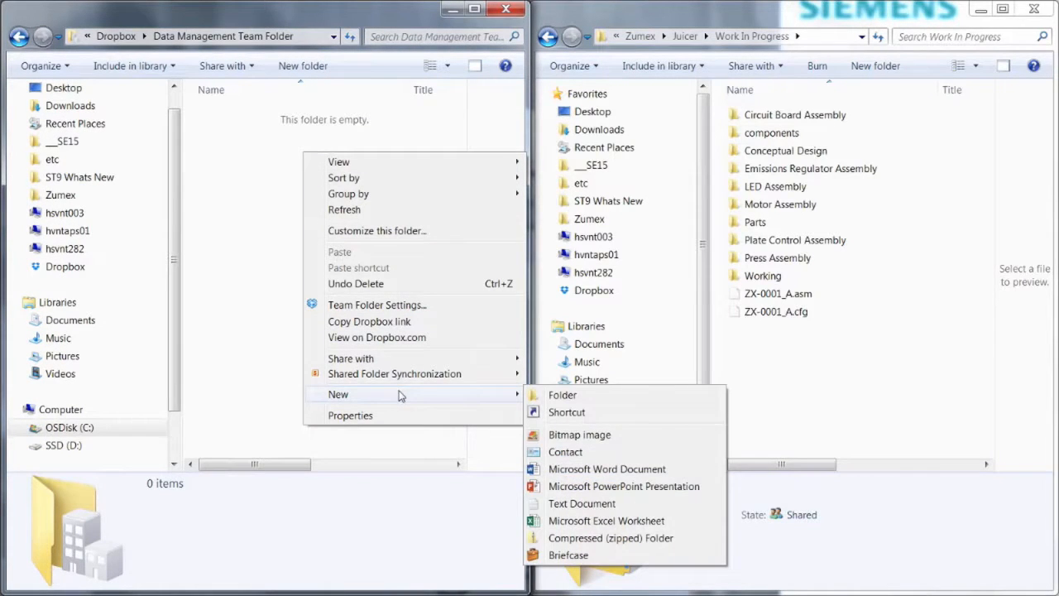
pyautogui.click(553, 396)
pyautogui.write('Juicer')
pyautogui.press('Return')
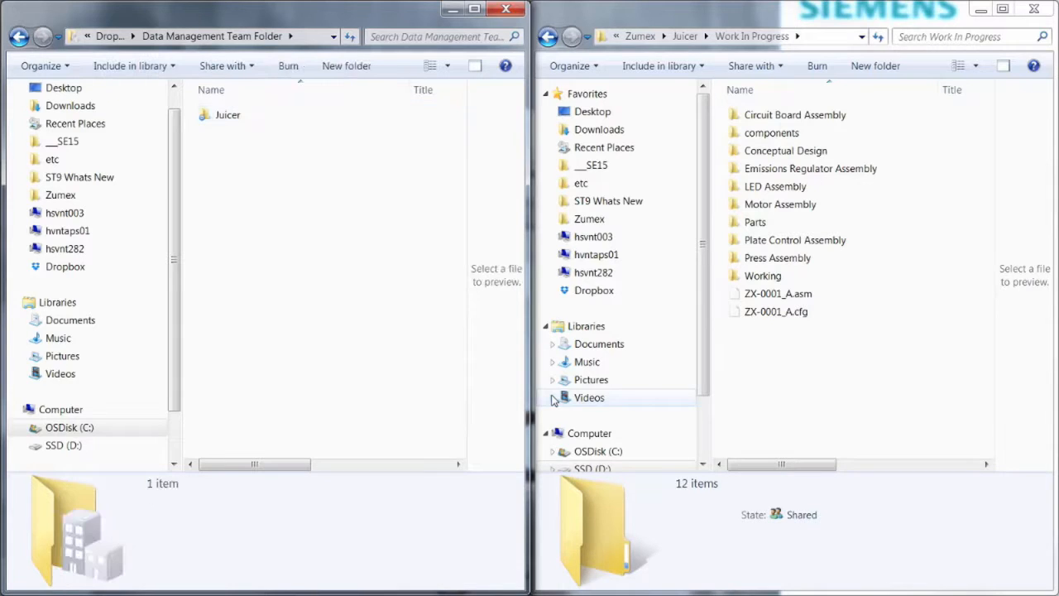
# Step: Copy all folders and files from the juicer's Work In Progress folder into the new Juicer team folder
pyautogui.doubleClick(222, 115)
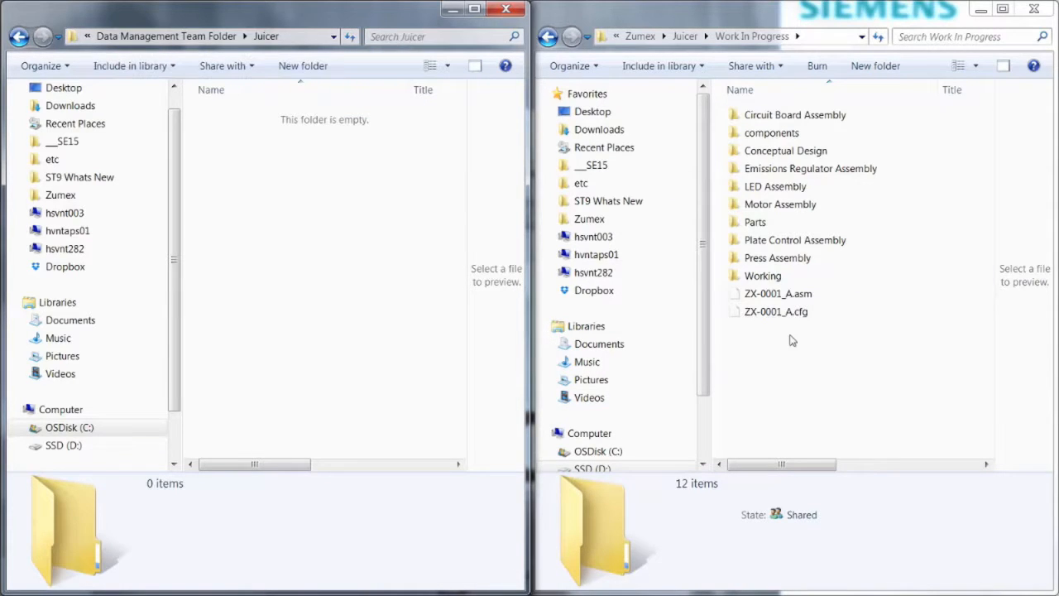
pyautogui.moveTo(803, 368); pyautogui.dragTo(299, 242)
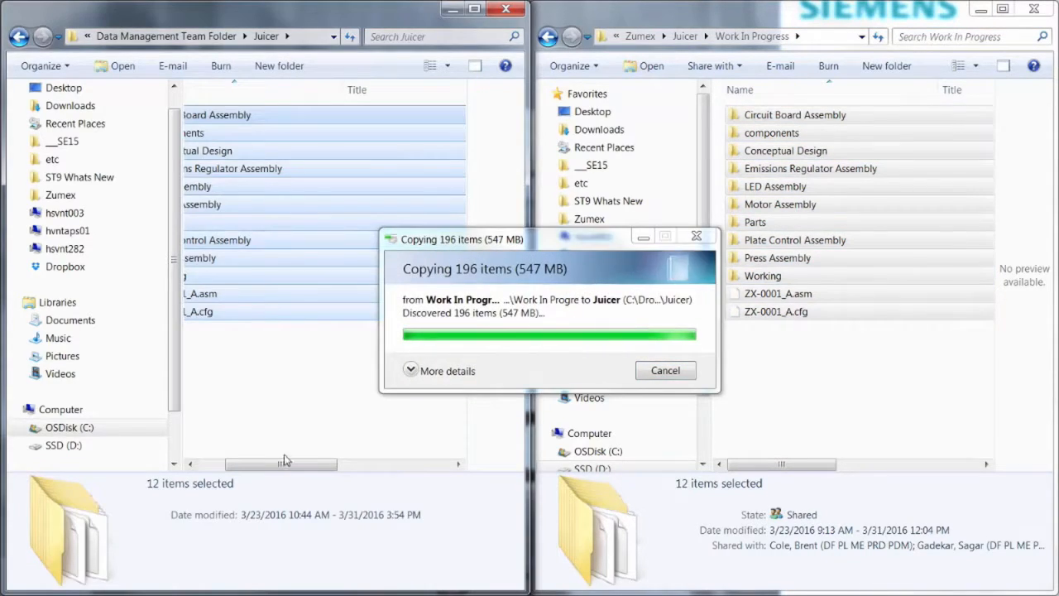
pyautogui.moveTo(284, 460); pyautogui.dragTo(232, 463)
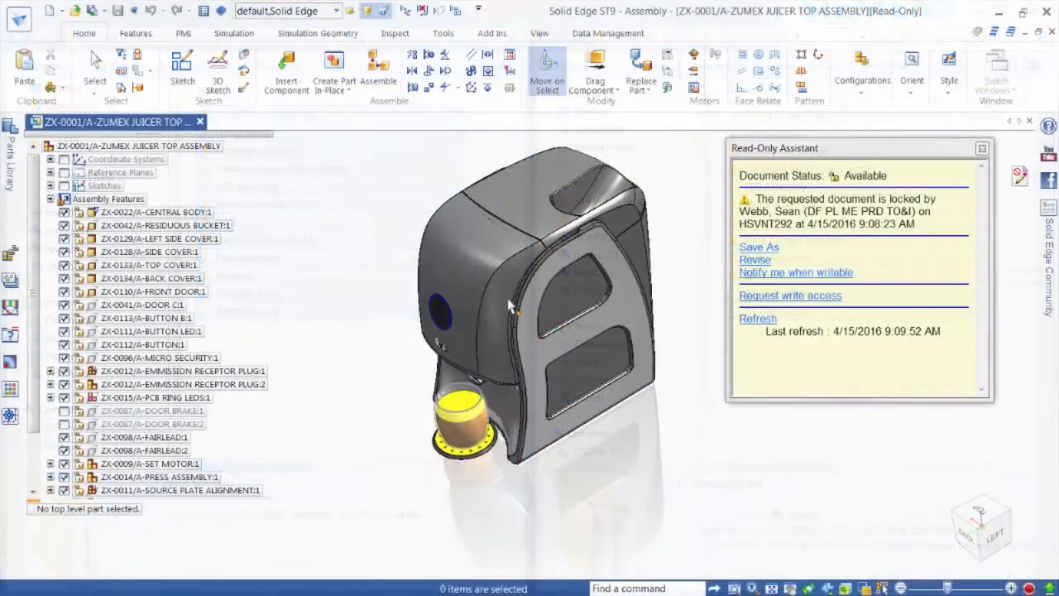